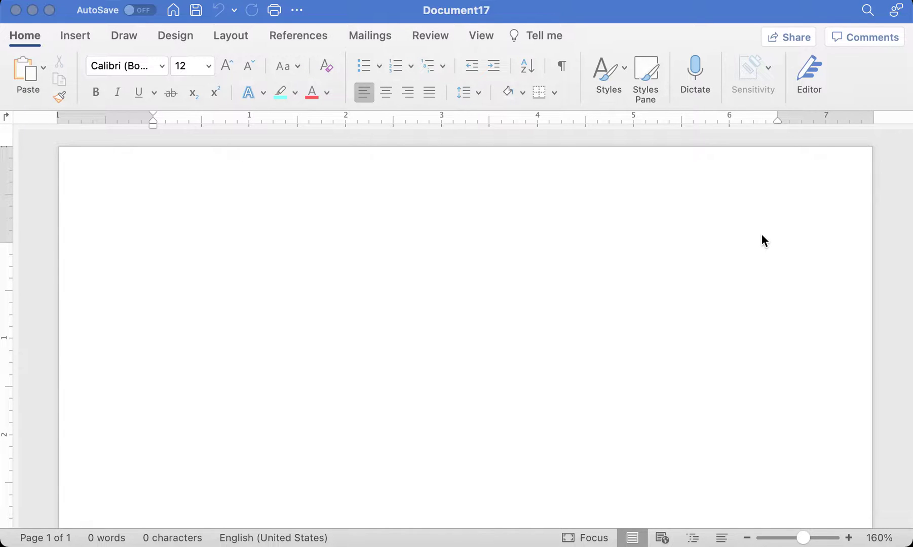
scroll(667, 297, "down", 1)
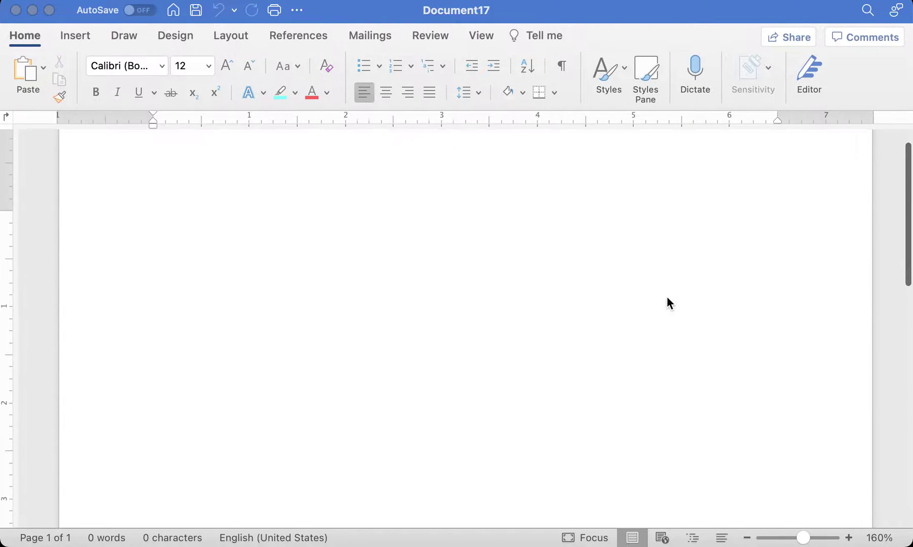
scroll(666, 297, "up", 1)
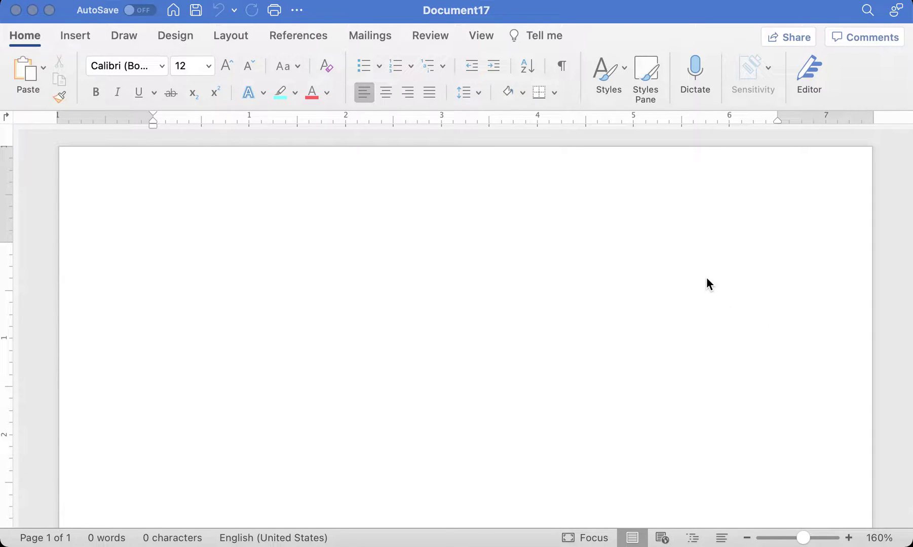
scroll(682, 298, "down", 10)
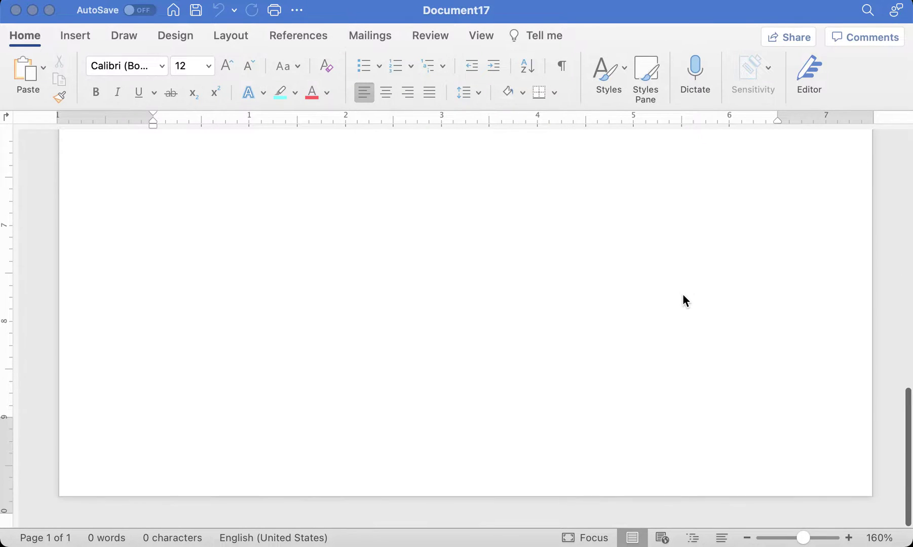
scroll(685, 353, "up", 10)
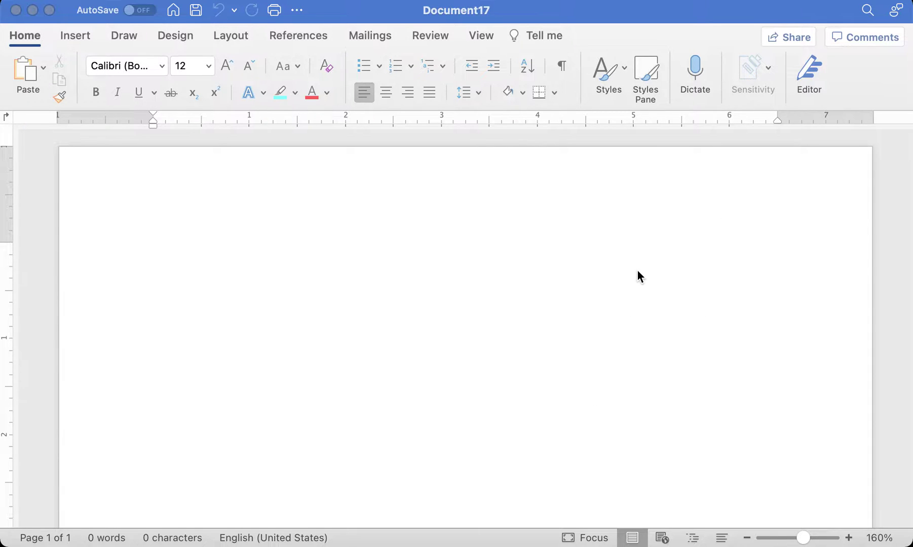
scroll(637, 275, "down", 1)
scroll(638, 275, "up", 1)
scroll(564, 297, "down", 3)
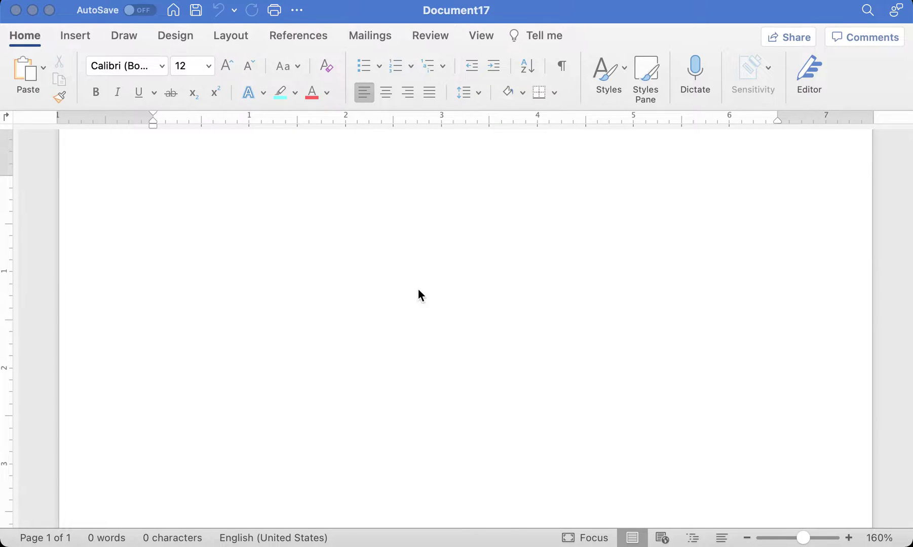
scroll(417, 289, "up", 1)
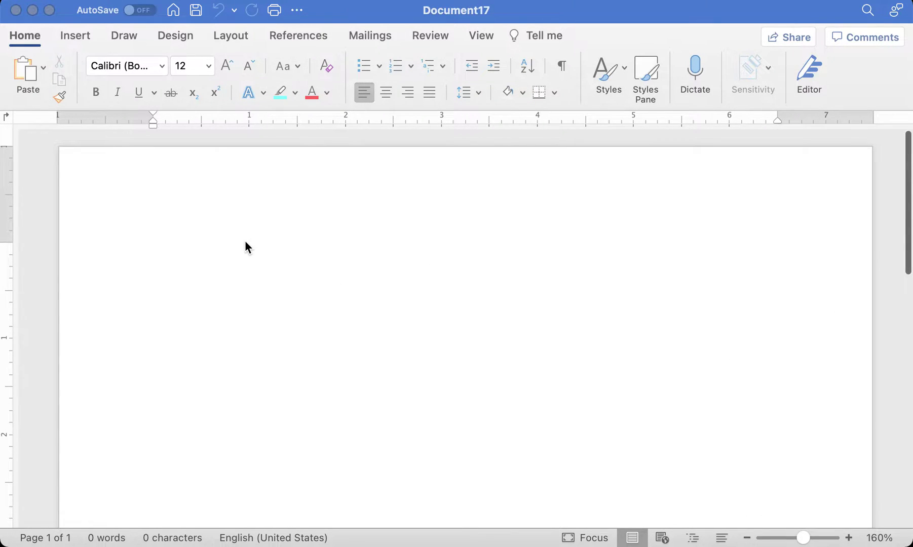
Step: Enter the title "Forward" on the first line of the page and center it
left_click(214, 293)
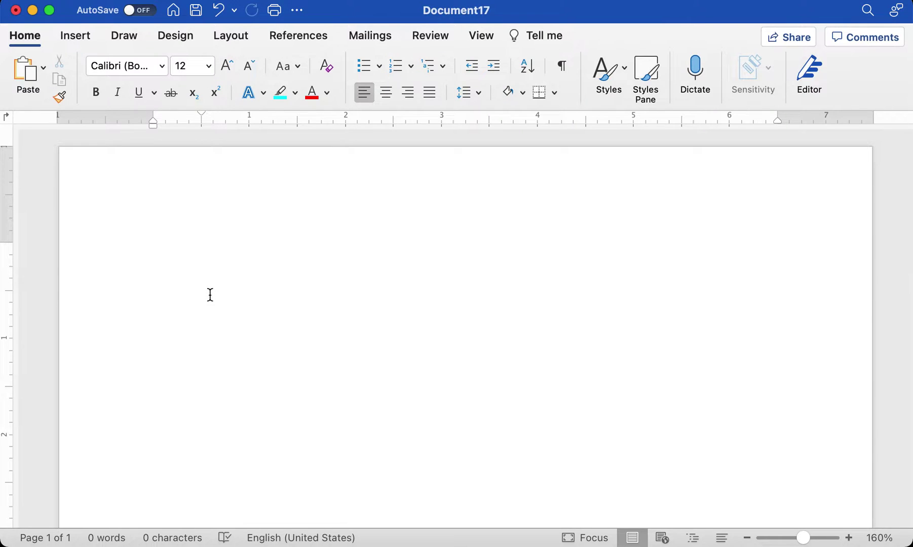
key("super+z")
type("Format")
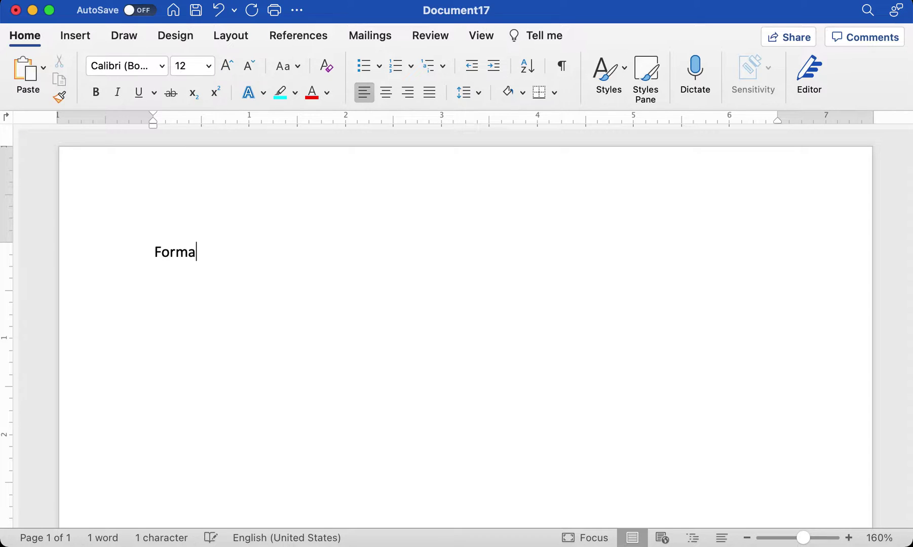
key("BackSpace")
key("BackSpace")
key("BackSpace")
key("BackSpace")
type("r")
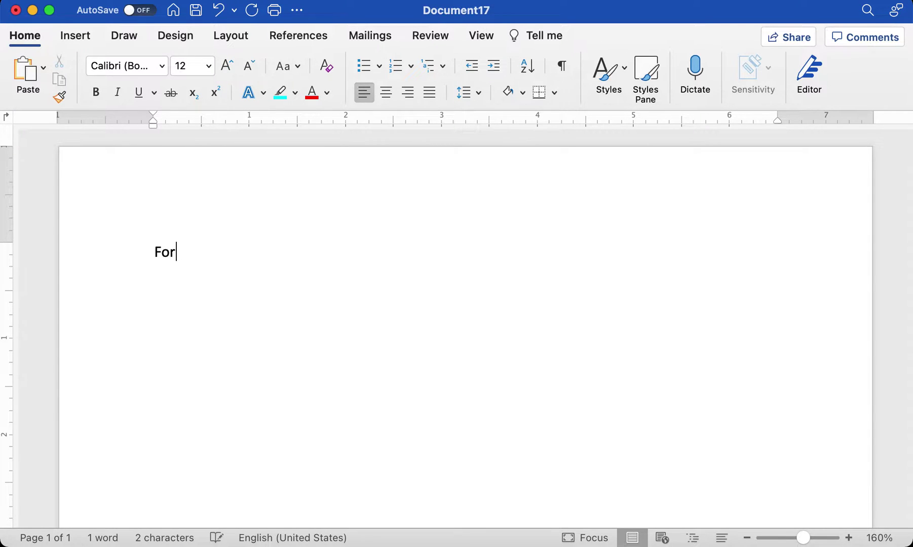
type("ward")
left_click_drag(243, 255, 112, 248)
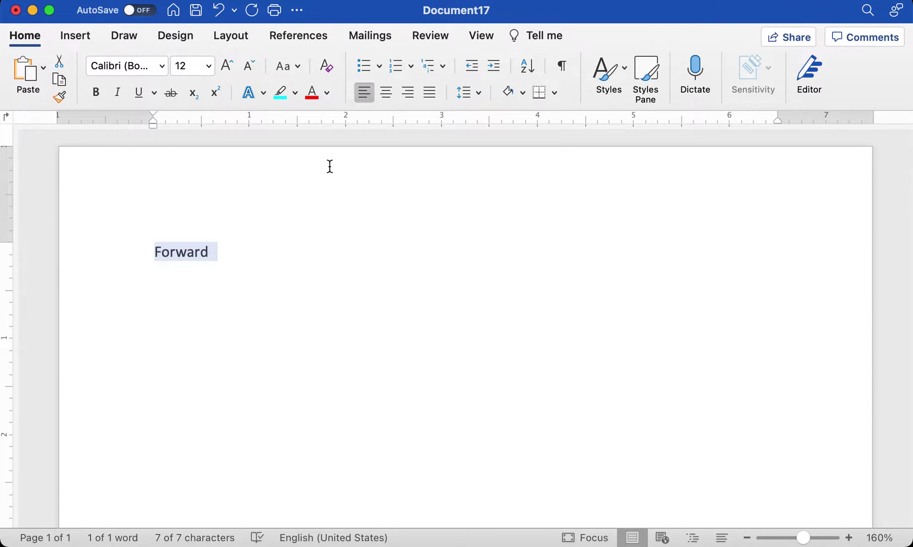
left_click(386, 93)
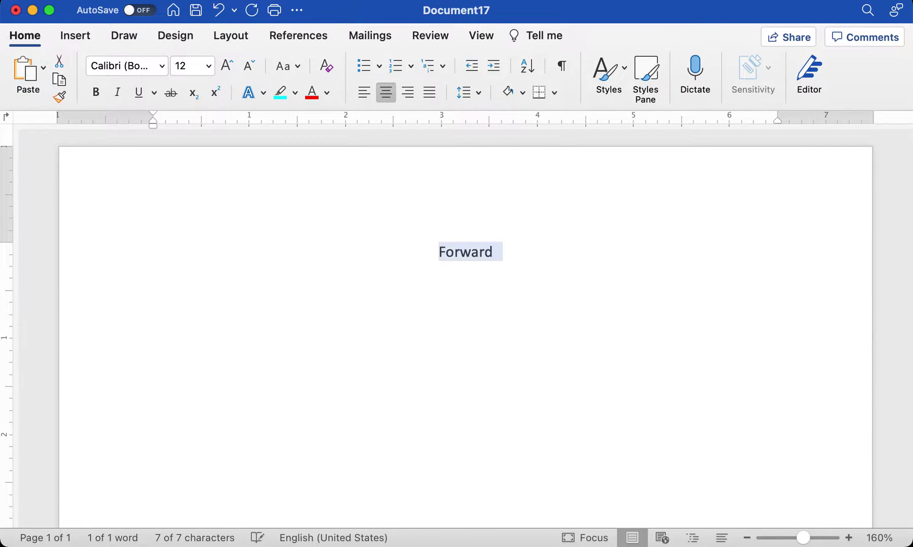
Step: Fill page one below the title with left-aligned, indented paragraphs repeating a filler sentence starting "These are just some words to make it look like"
scroll(696, 257, "down", 1)
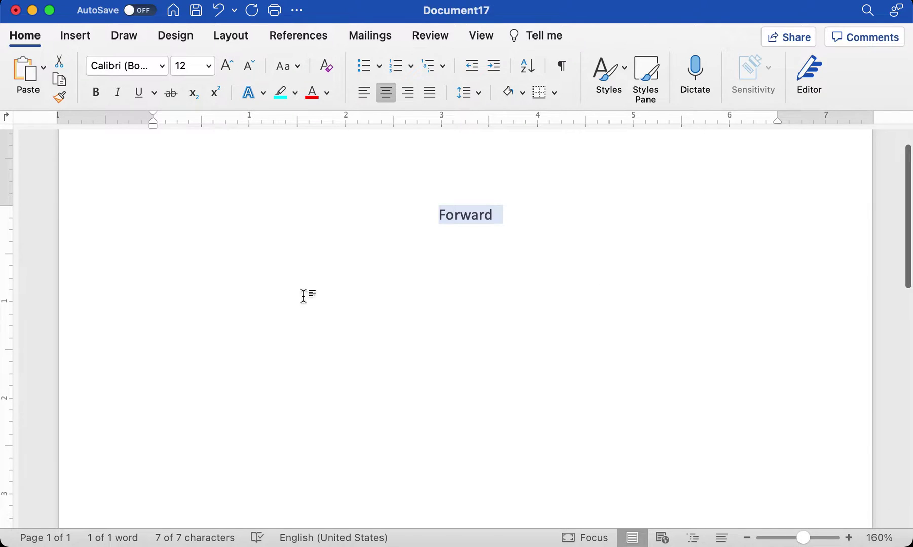
left_click(247, 252)
left_click(500, 218)
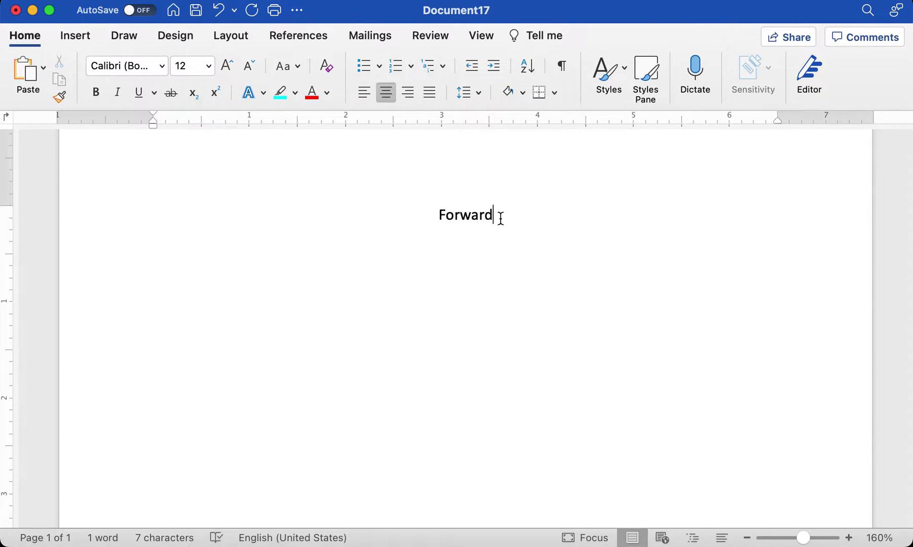
key("Return")
left_click(364, 92)
type("These are just some words to make it look like an actual sentence that will be added to an actual paragraph. These are just some words to make it look like an actual sentence that will be added to an actual paragraph. These are just some words to make it look like an actual sentence that will be added to an actual paragraph. These are just some words to make it look like an actual sentence that will be added to an actual paragraph. These are just some words to make it look like an actual sentence that will be added to an actual paragraph.")
type("These are just some words to make it look like an actual sentence that will be added to an actual paragraph. These are just some words to make it look like an actual sentence that will be added to an actual paragraph. These are just some words to make it look like an actual sentence that will be added to an actual paragraph. These are just some words to make it look like an actual sentence that will be added to an actual paragraph. These are just some words to make it look like an actual sentence that will be added to an actual paragraph.")
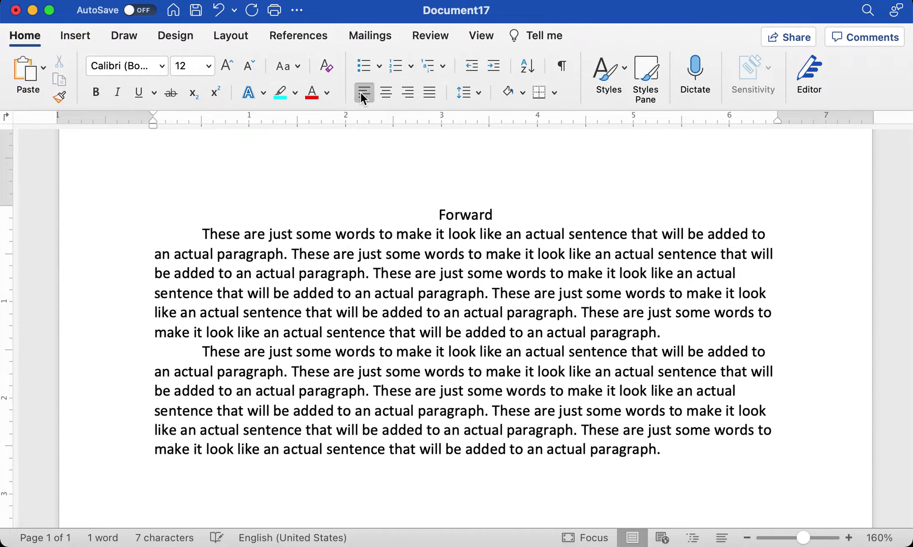
type("These are just some words to make it look like an actual sentence that will be added to an actual paragraph. These are just some words to make it look like an actual sentence that will be added to an actual paragraph. These are just some words to make it look like an actual sentence that will be added to an actual paragraph. These are just some words to make it look like an actual sentence that will be added to an actual paragraph. These are just some words to make it look like an actual sentence that will be added to an actual paragraph.")
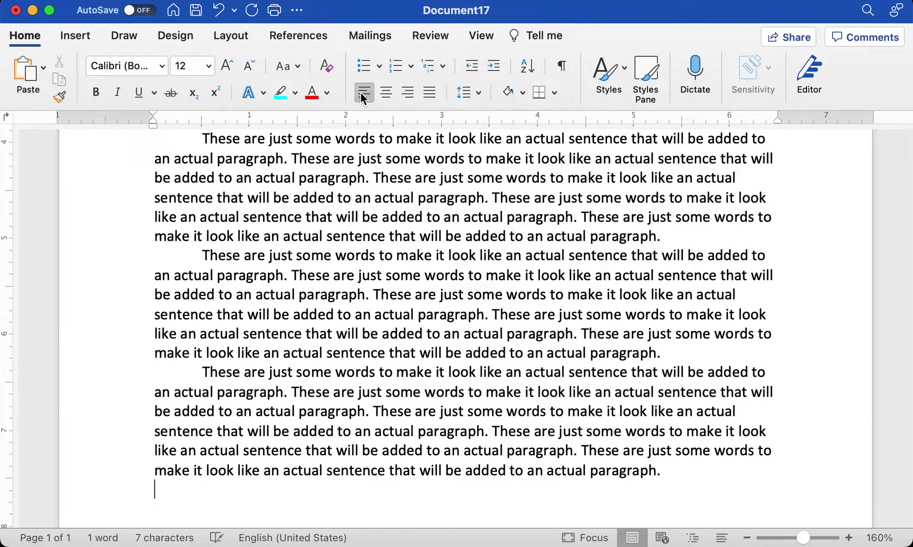
type("These are just some words to make it look like an actual sentence that will be added to an actual paragraph. These are just some words to make it look like an actual sentence that will be added to an actual paragraph. These are just some words to make it look like an actual sentence that will be added to an actual paragraph. These are just some words to make it look like an actual sentence that will be added to an actual paragraph. These are just some words to make it look like an actual sentence that will be added to an actual paragraph.")
type("These are just some words to make it look like an actual sentence that will be added to an actual paragraph. These are just some words to make it look like an actual sentence that will be added to an actual paragraph. These are just some words to make it look like an actual sentence that will be added to an actual paragraph. These are just some words to make it look like an actual sentence that will be added to an actual paragraph. These are just some words to make it look like an actual sentence that will be added to an actual paragraph.")
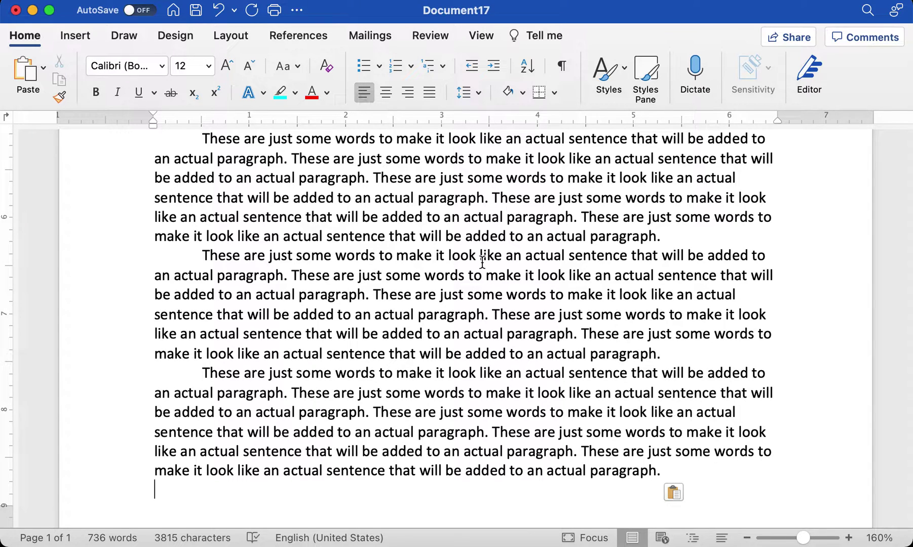
Step: Continue the document onto page two with two more indented paragraphs of the same filler text
scroll(507, 311, "down", 4)
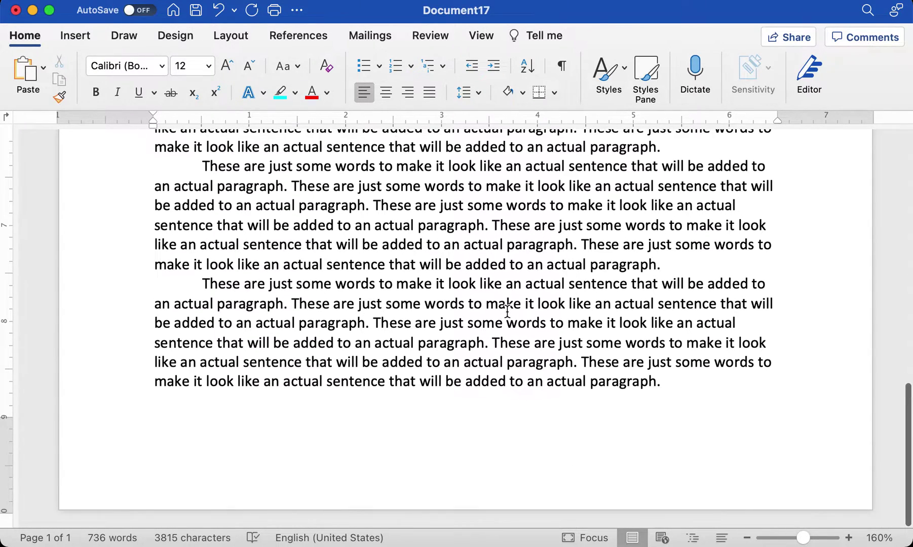
type("These are just some words to make it look like an actual sentence that will be added to an actual paragraph. These are just some words to make it look like an actual sentence that will be added to an actual paragraph. These are just some words to make it look like an actual sentence that will be added to an actual paragraph. These are just some words to make it look like an actual sentence that will be added to an actual paragraph. These are just some words to make it look like an actual sentence that will be added to an actual paragraph.")
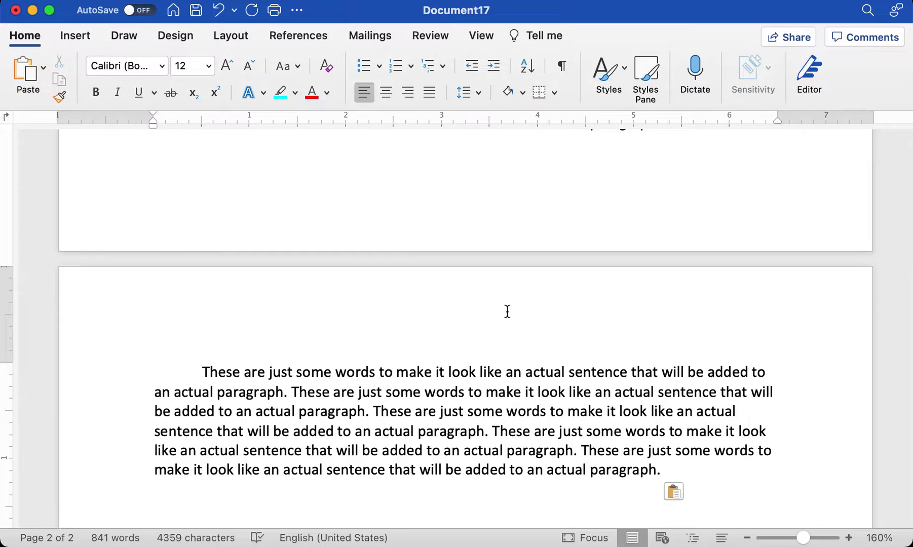
scroll(507, 311, "down", 5)
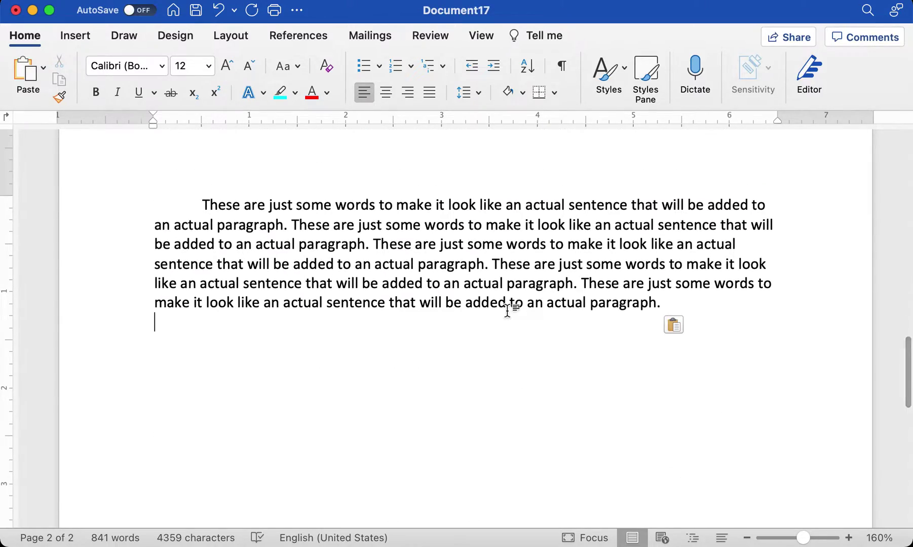
type("These are just some words to make it look like an actual sentence that will be added to an actual paragraph. These are just some words to make it look like an actual sentence that will be added to an actual paragraph. These are just some words to make it look like an actual sentence that will be added to an actual paragraph. These are just some words to make it look like an actual sentence that will be added to an actual paragraph. These are just some words to make it look like an actual sentence that will be added to an actual paragraph.")
type("These are just some words to make it look like an actual sentence that will be added to an actual paragraph. These are just some words to make it look like an actual sentence that will be added to an actual paragraph. These are just some words to make it look like an actual sentence that will be added to an actual paragraph. These are just some words to make it look like an actual sentence that will be added to an actual paragraph. These are just some words to make it look like an actual sentence that will be added to an actual paragraph.")
type("These are just some words to make it look like an actual sentence that will be added to an actual paragraph. These are just some words to make it look like an actual sentence that will be added to an actual paragraph. These are just some words to make it look like an actual sentence that will be added to an actual paragraph. These are just some words to make it look like an actual sentence that will be added to an actual paragraph. These are just some words to make it look like an actual sentence that will be added to an actual paragraph.")
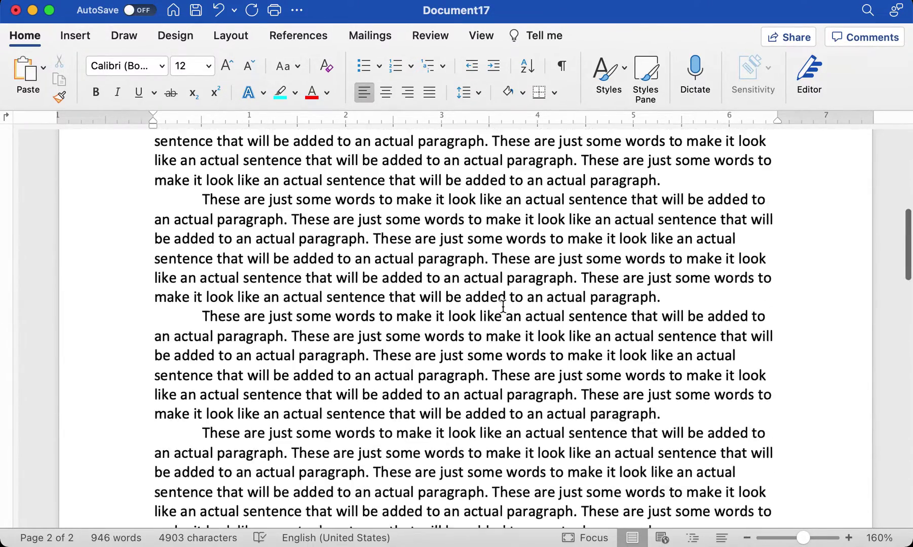
Step: Open the first page's header for editing and set the page number format to i, ii, iii, starting at iv
scroll(503, 306, "up", 15)
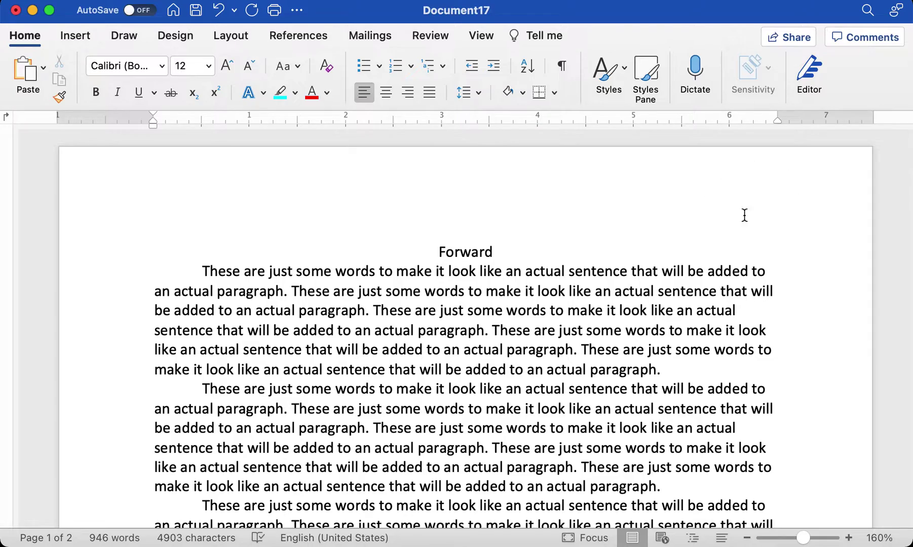
scroll(681, 255, "down", 20)
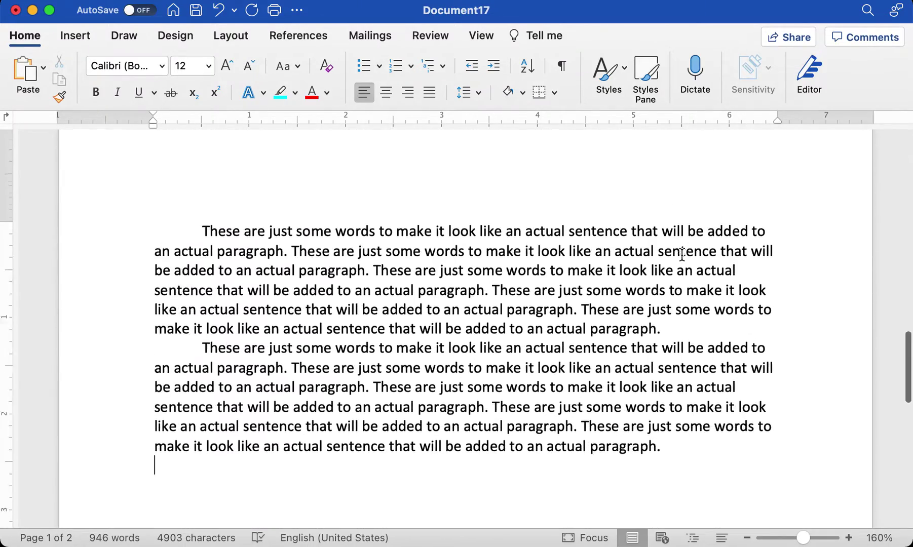
scroll(682, 255, "up", 5)
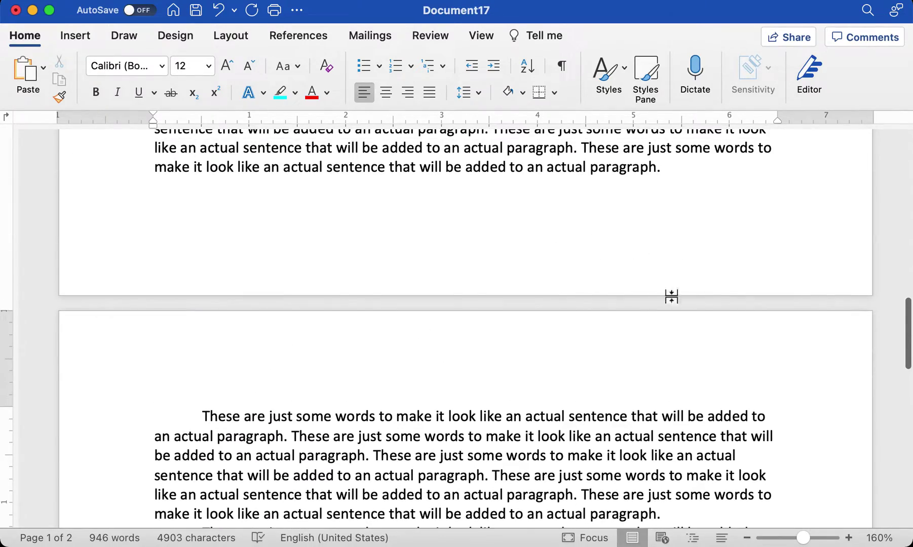
scroll(648, 257, "up", 1)
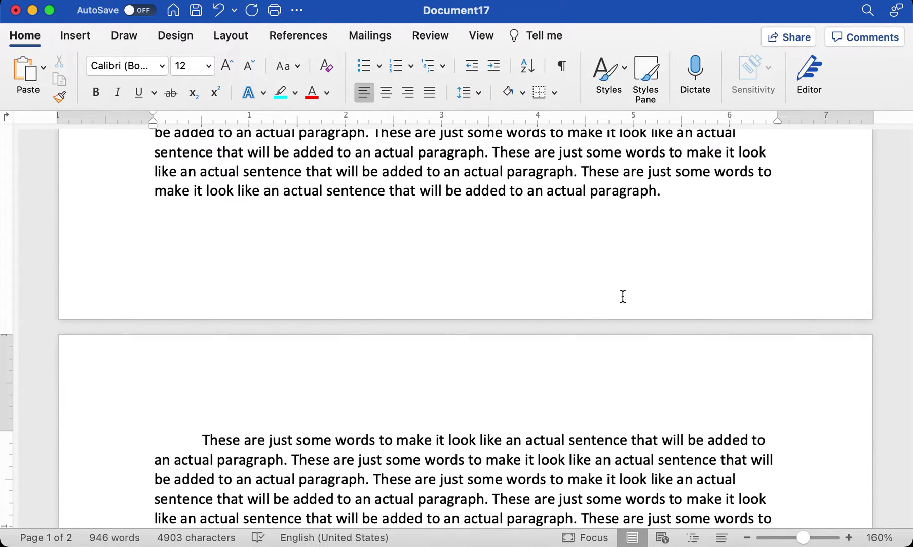
scroll(623, 296, "up", 15)
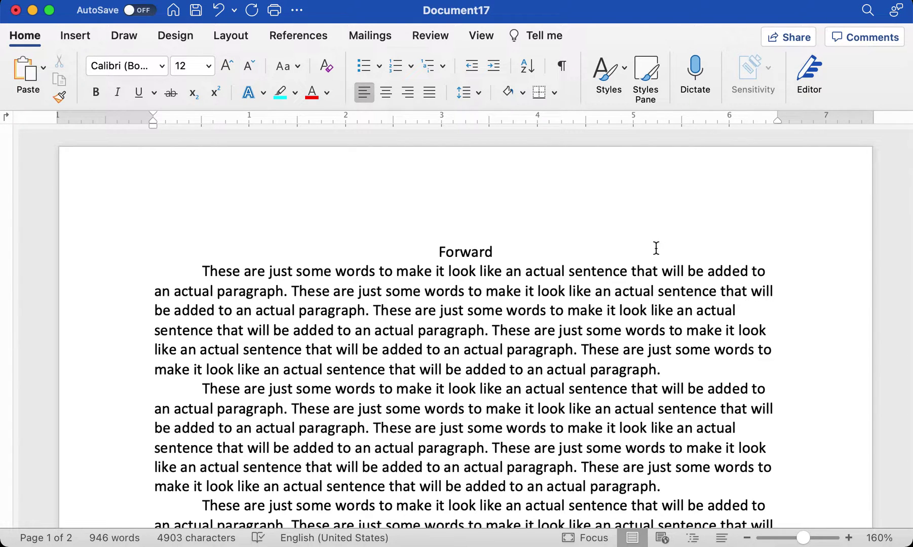
double_click(611, 192)
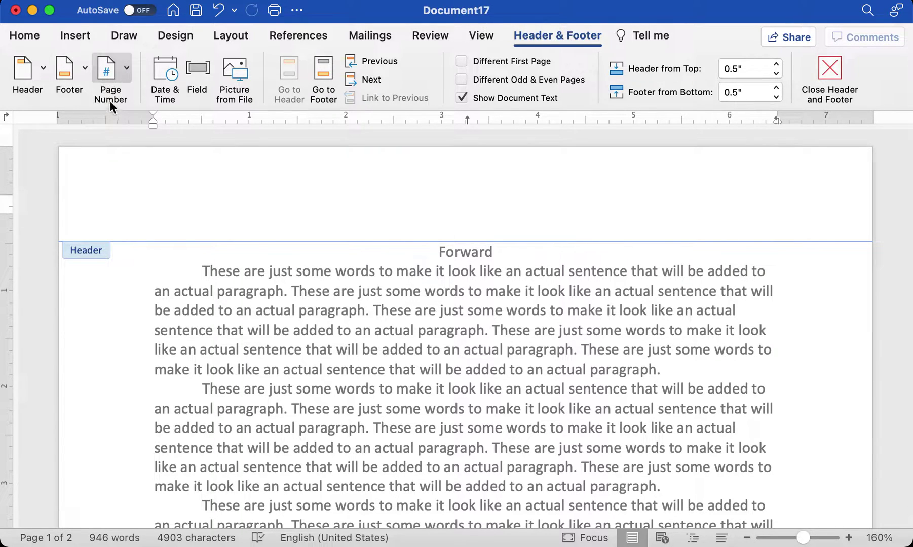
left_click(125, 67)
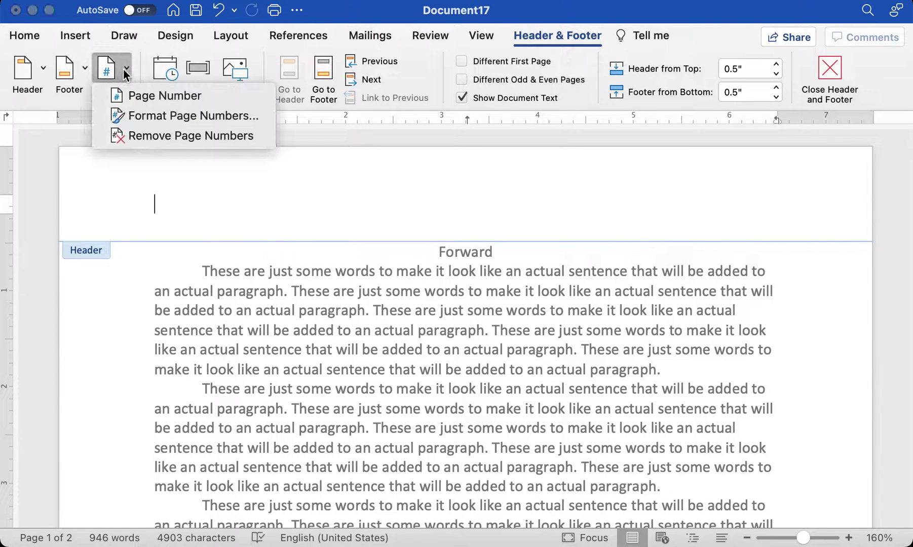
left_click(181, 117)
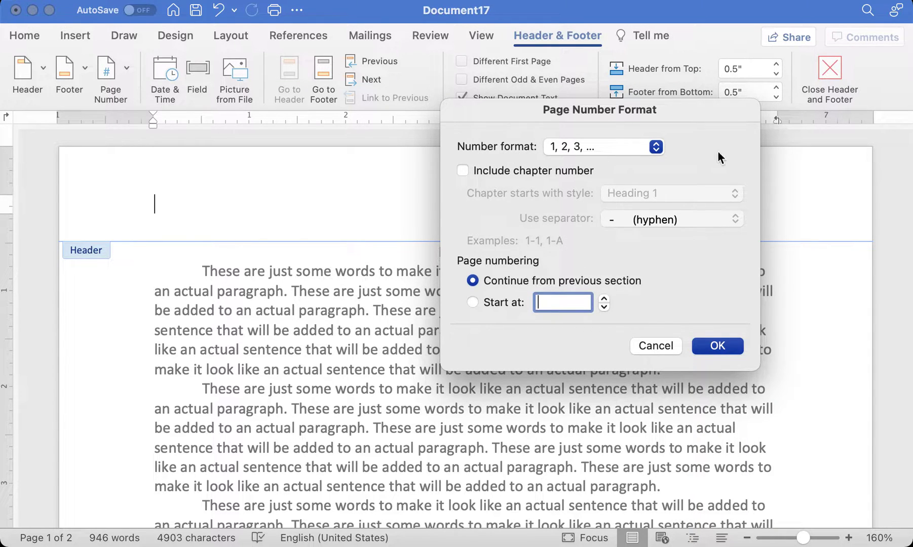
left_click(656, 147)
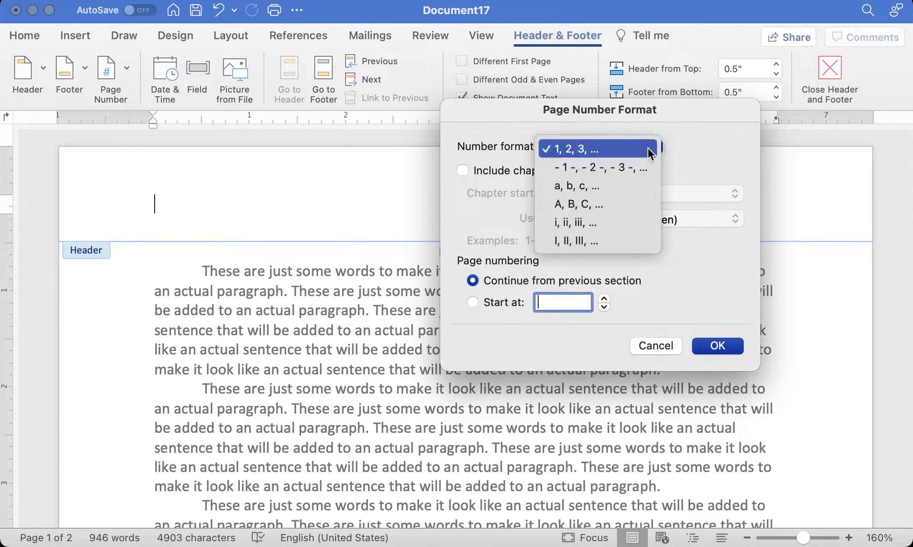
left_click(607, 224)
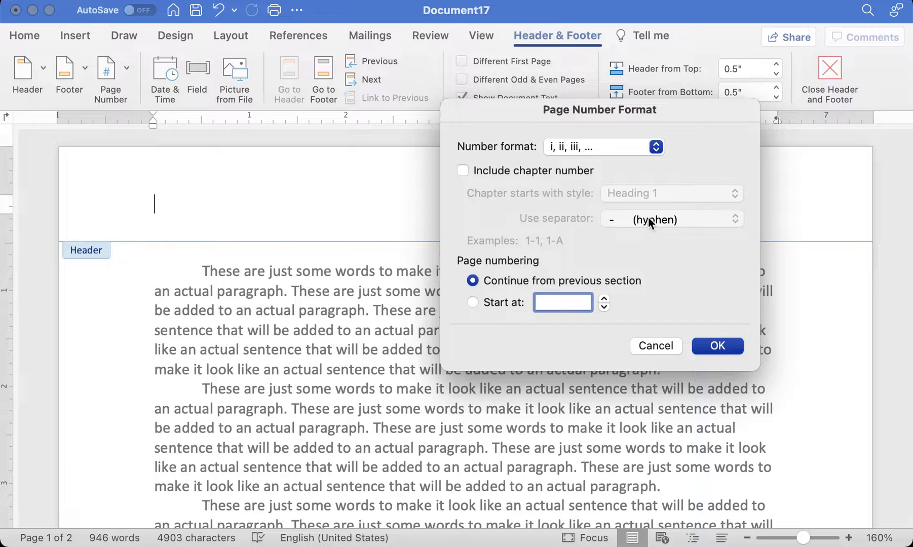
left_click(473, 302)
type("iv")
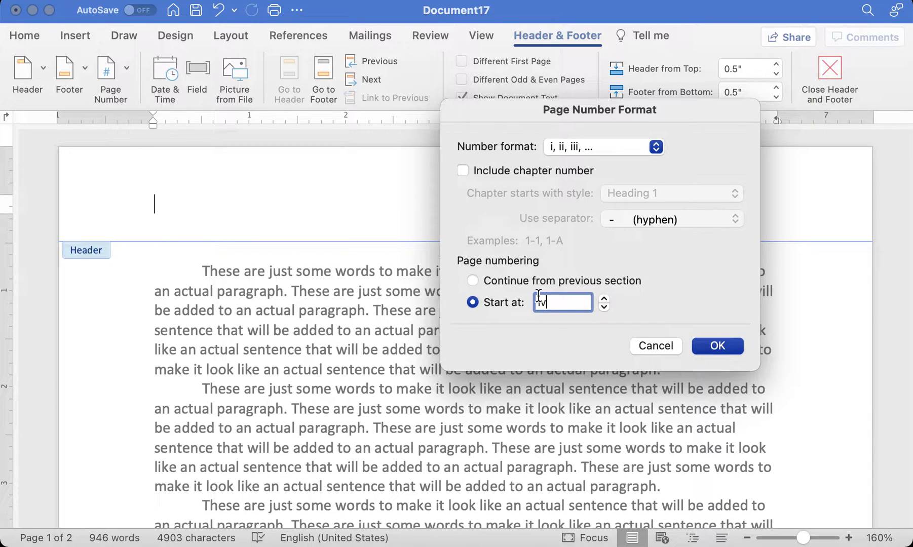
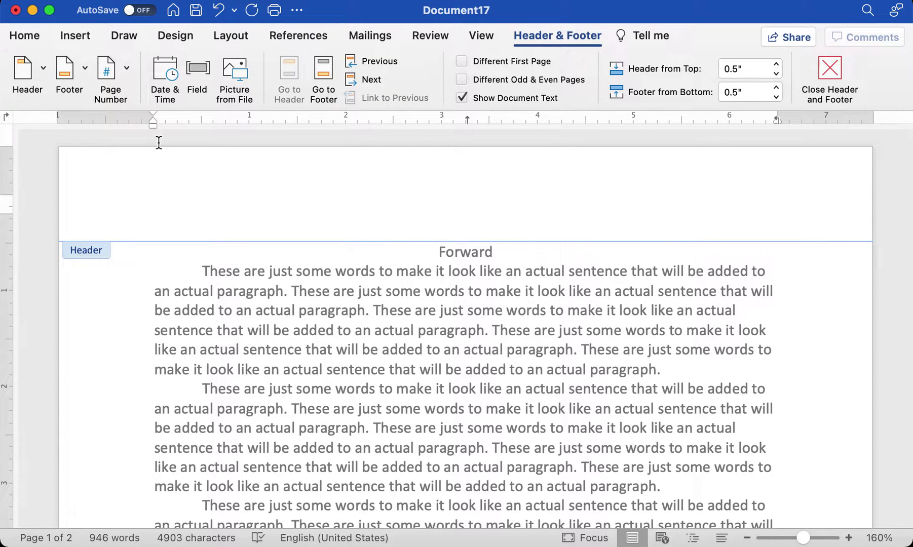
Step: Insert a right-aligned page number in the header, with the number also shown on the first page
left_click(127, 67)
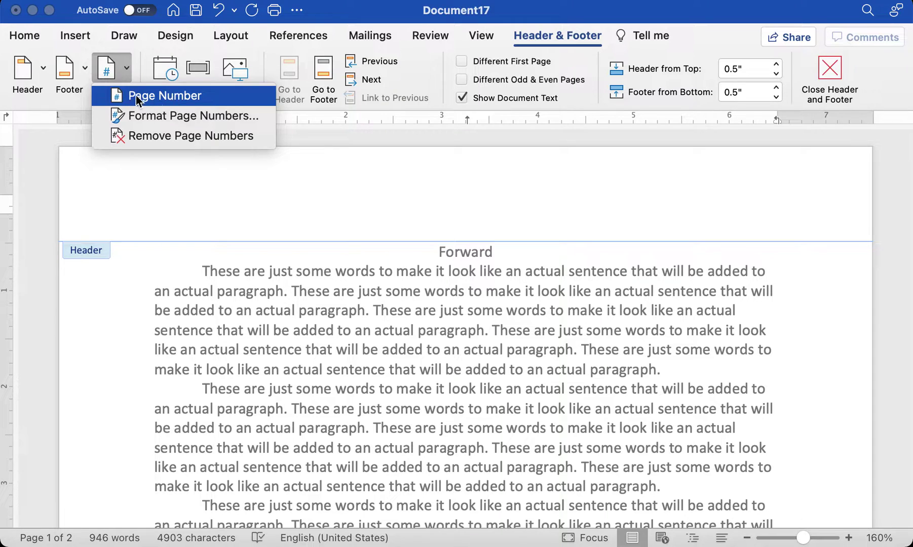
left_click(190, 96)
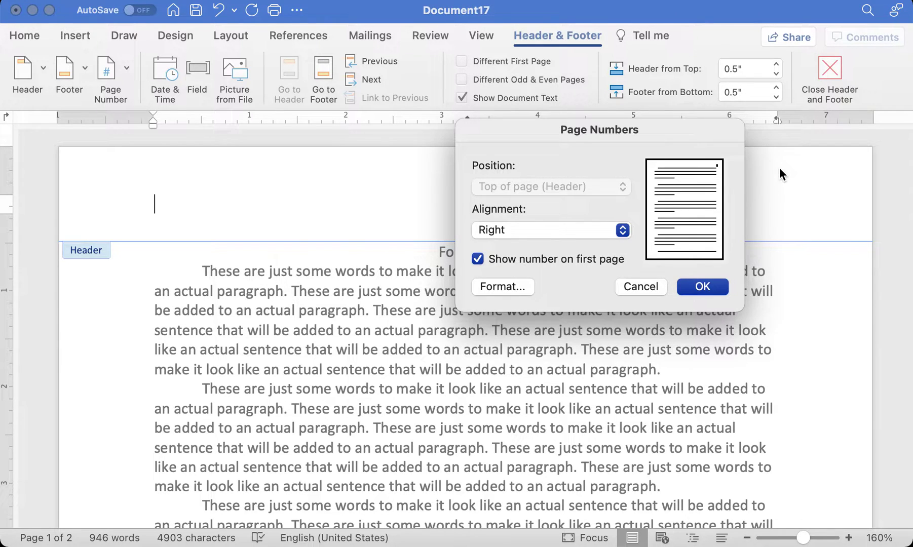
left_click(620, 231)
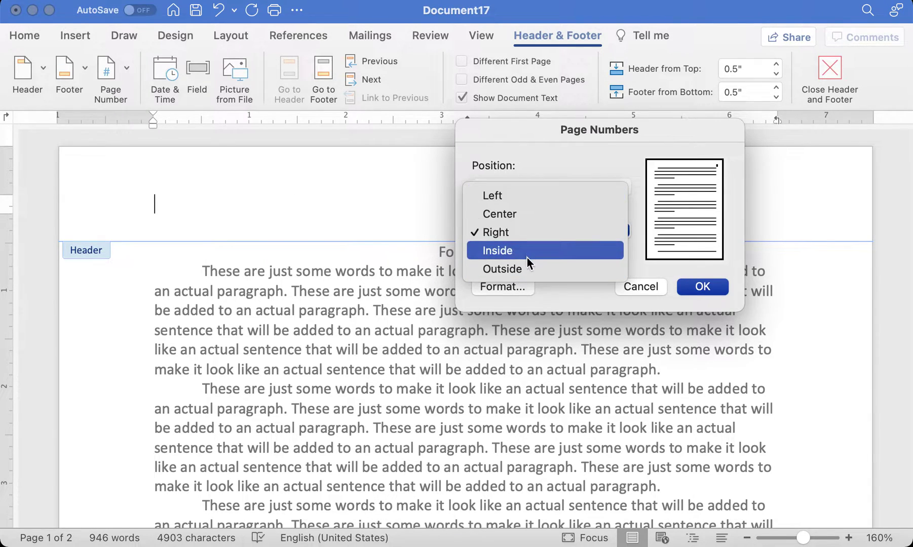
left_click(514, 229)
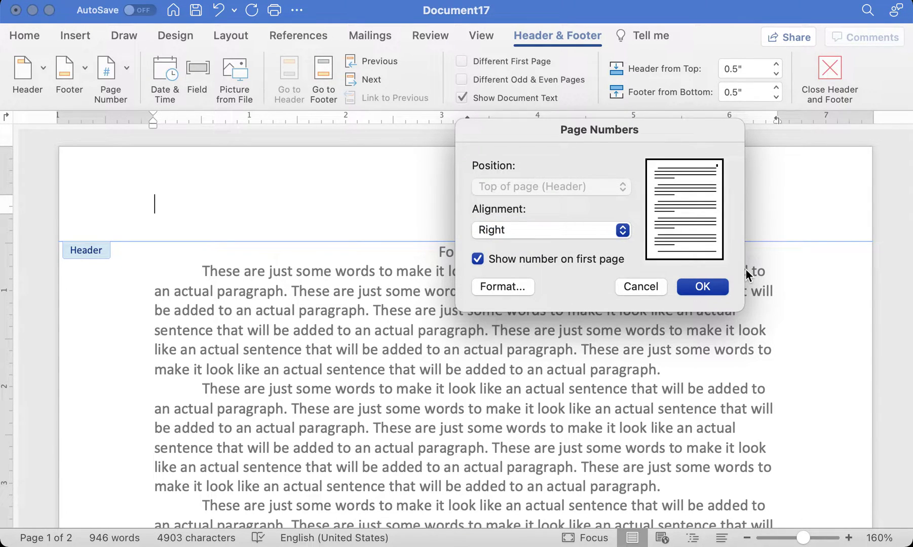
left_click(708, 287)
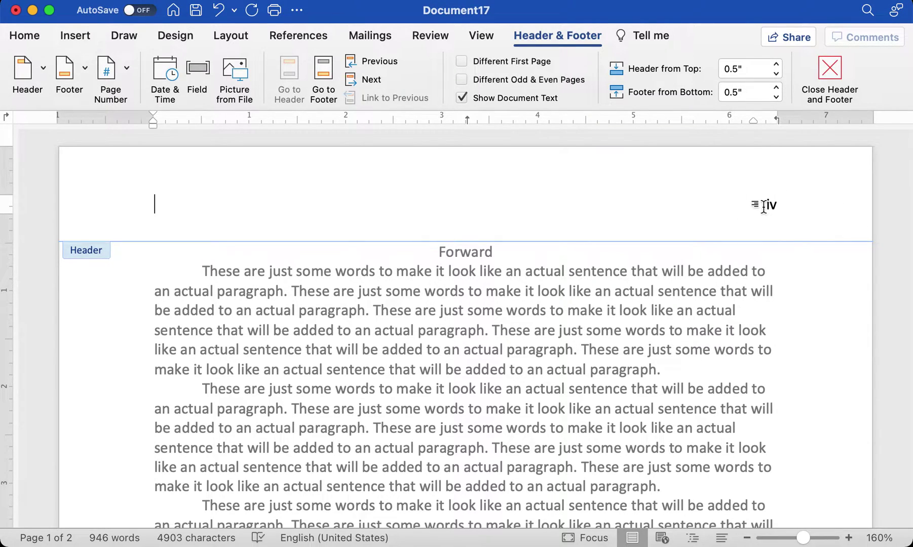
Step: Close the header and place the cursor at the end of the last paragraph on page two
scroll(727, 314, "down", 10)
scroll(727, 314, "down", 8)
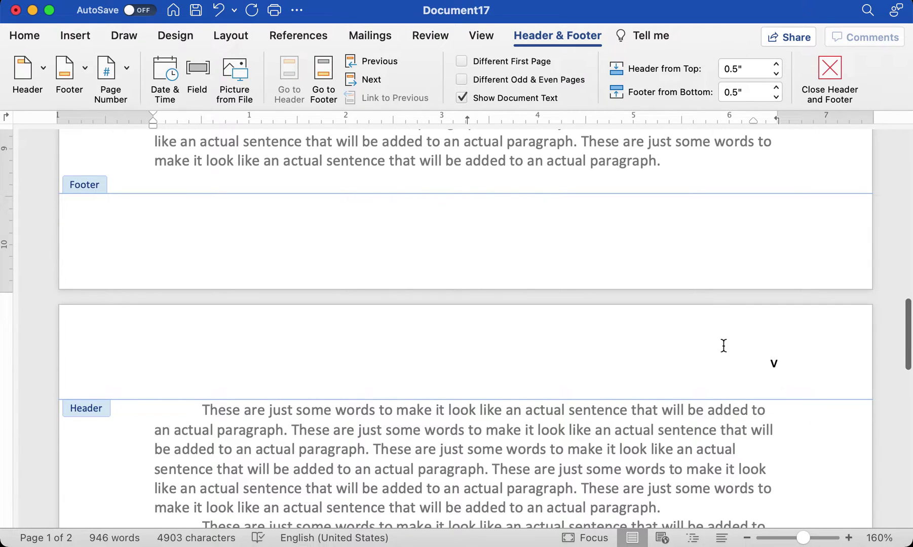
scroll(695, 346, "down", 10)
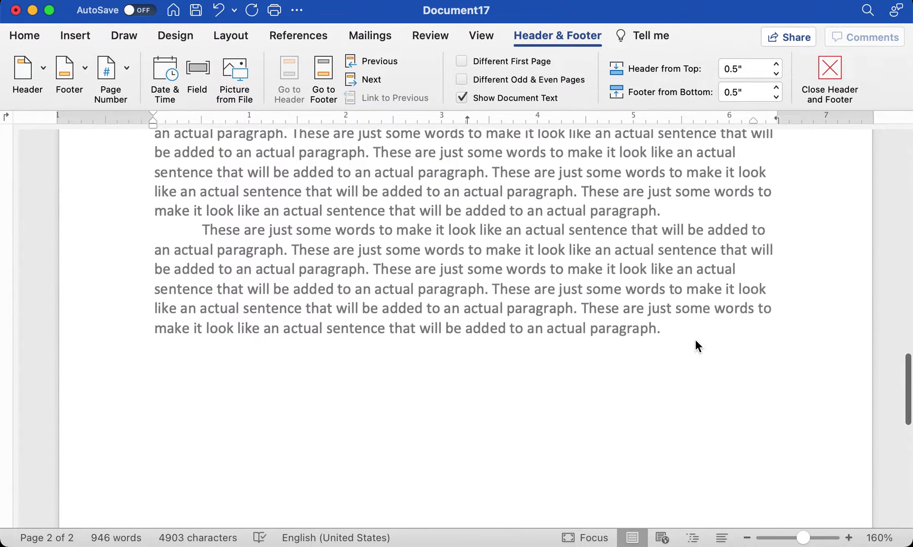
scroll(695, 346, "down", 3)
double_click(662, 259)
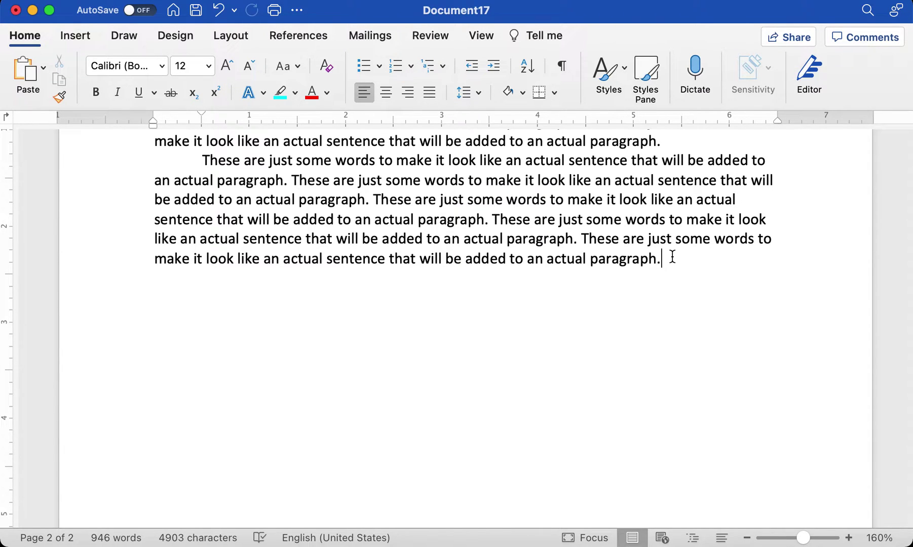
scroll(566, 329, "up", 5)
scroll(567, 327, "down", 6)
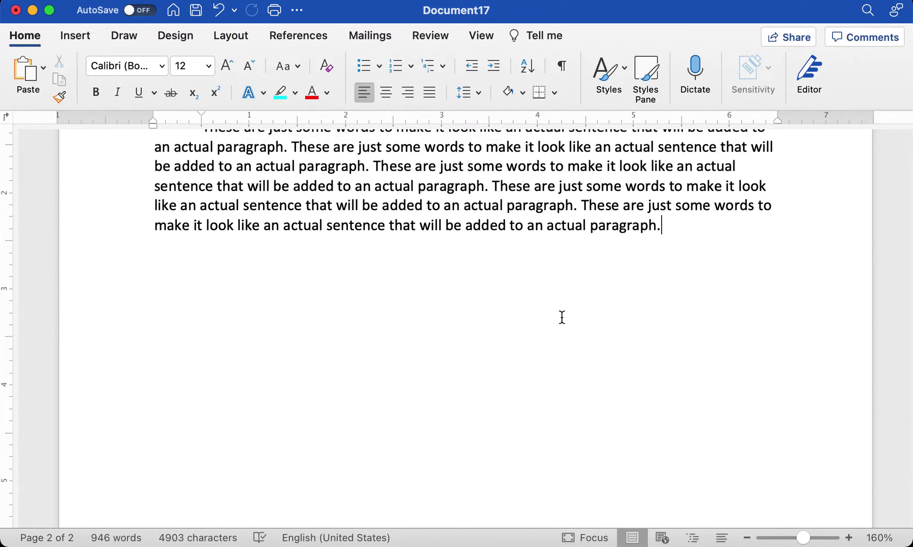
scroll(561, 318, "up", 4)
scroll(561, 318, "down", 4)
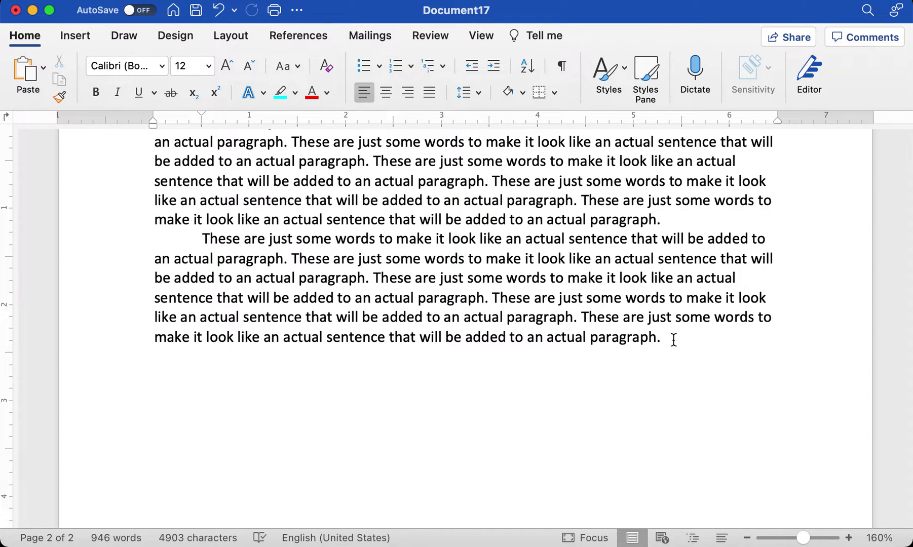
Step: Add a new line after the last paragraph and insert a Next Page section break there
key("Return")
left_click(234, 38)
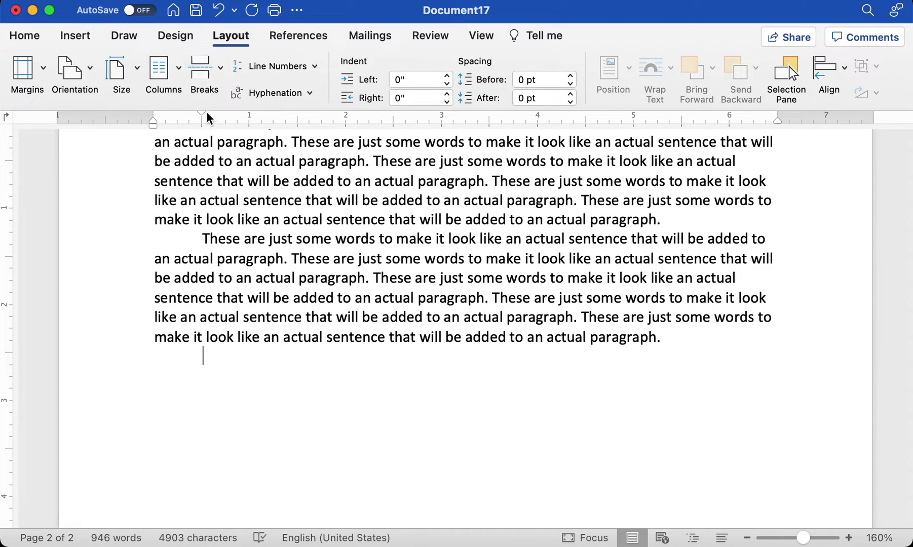
left_click(222, 75)
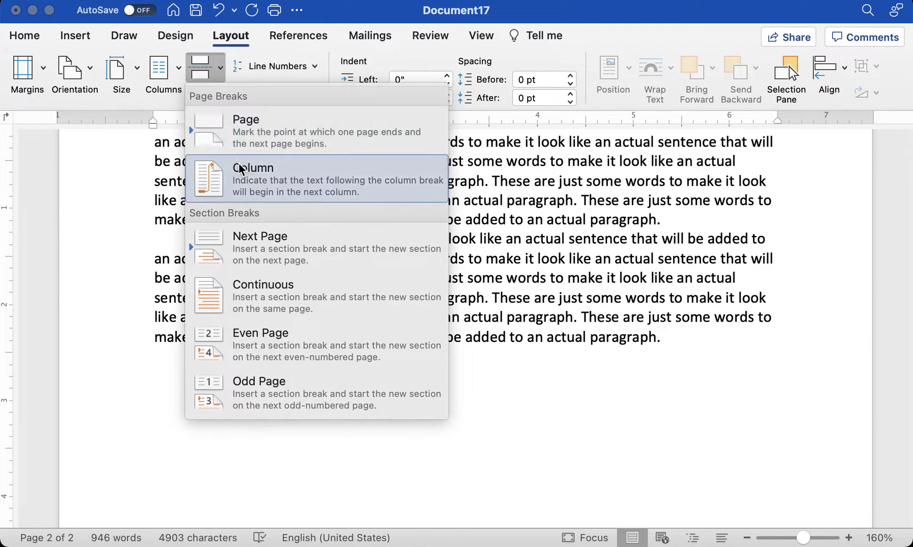
left_click(328, 243)
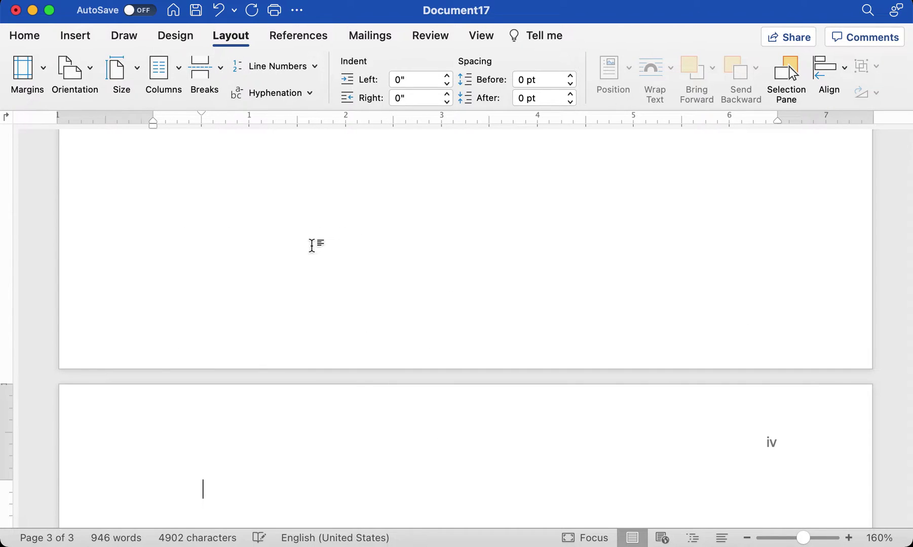
scroll(391, 291, "down", 5)
scroll(391, 289, "up", 3)
scroll(390, 288, "down", 3)
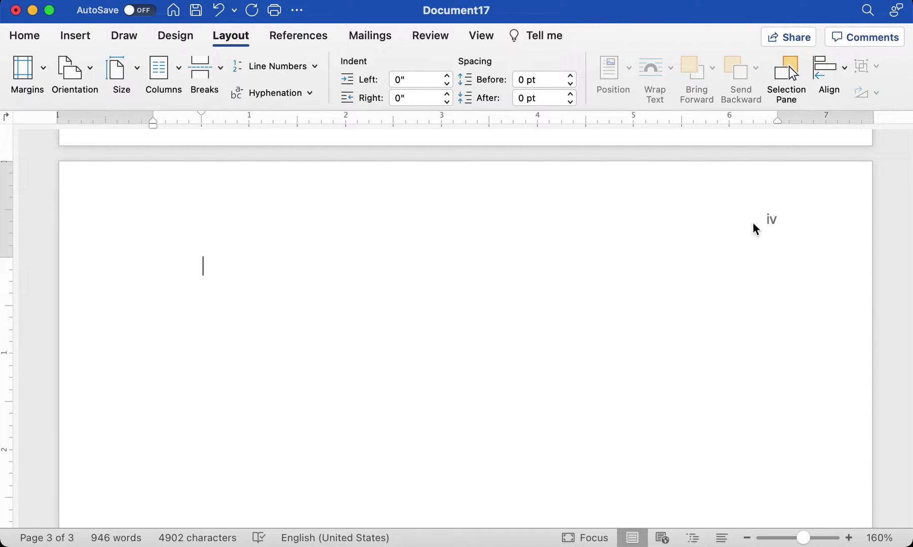
Step: Open the header of the new section on page three and unlink it from the previous section
scroll(736, 238, "up", 10)
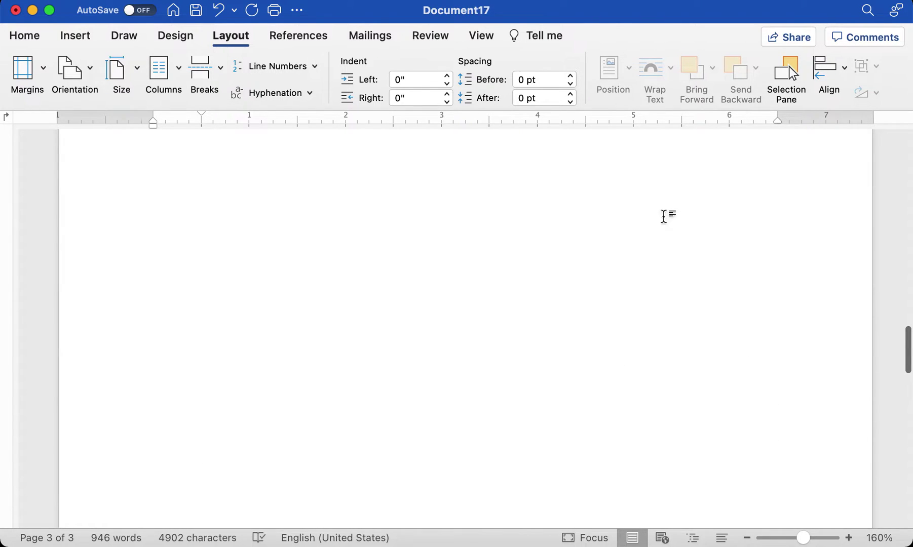
scroll(567, 326, "up", 5)
left_click(567, 326)
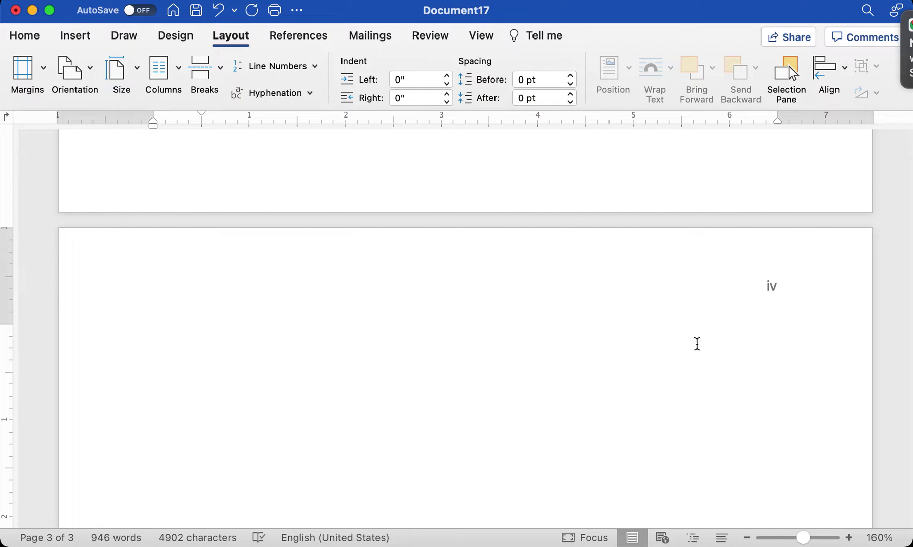
double_click(642, 282)
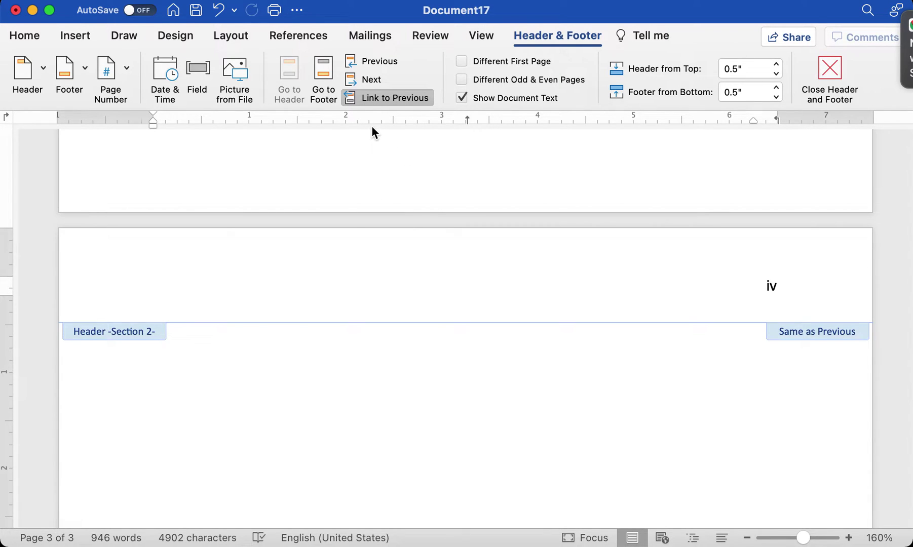
left_click(383, 98)
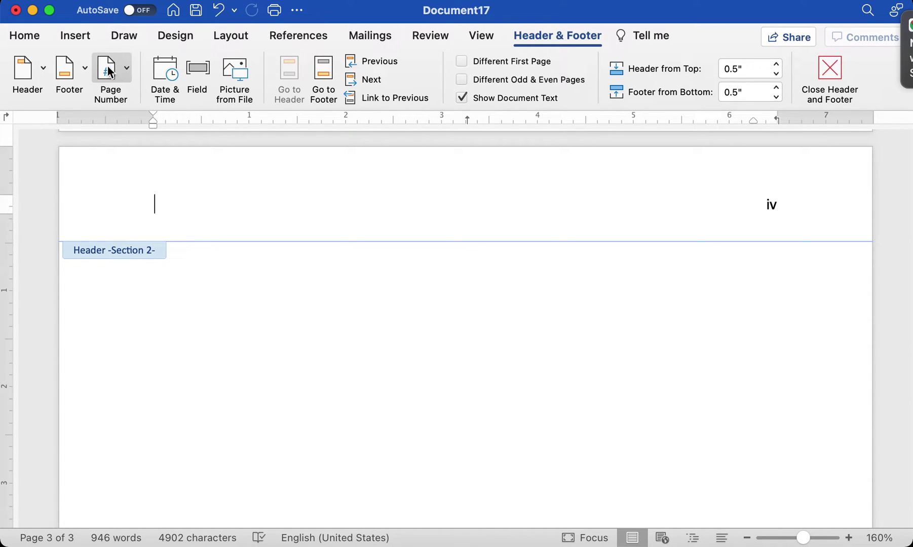
Step: Set the second section's page number format to 1, 2, 3, starting at 1
left_click(124, 75)
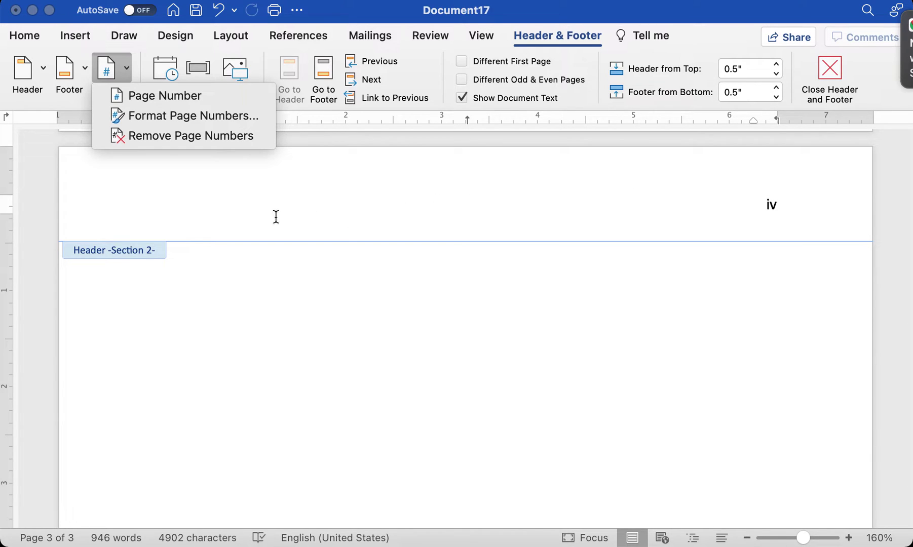
left_click(190, 116)
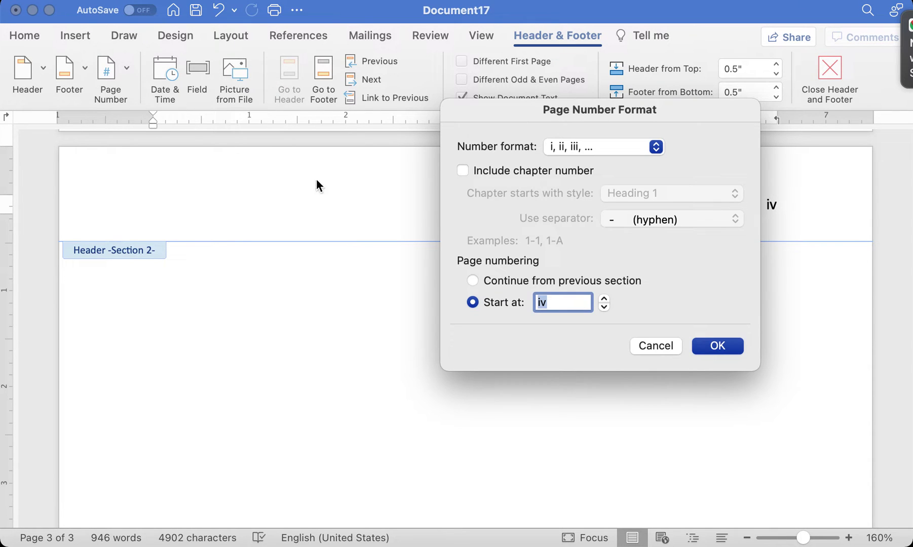
left_click(656, 147)
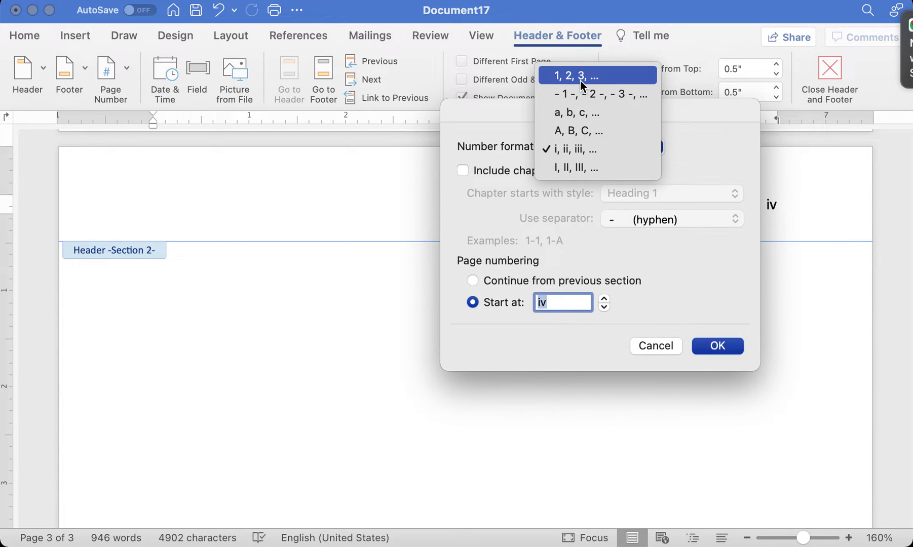
left_click(580, 76)
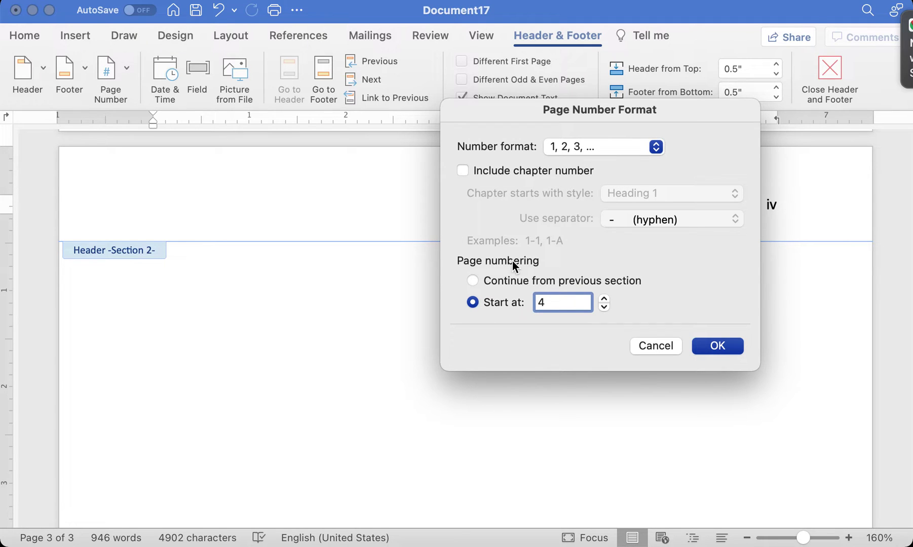
left_click(473, 282)
left_click(473, 303)
left_click(550, 300)
key("BackSpace")
left_click(717, 346)
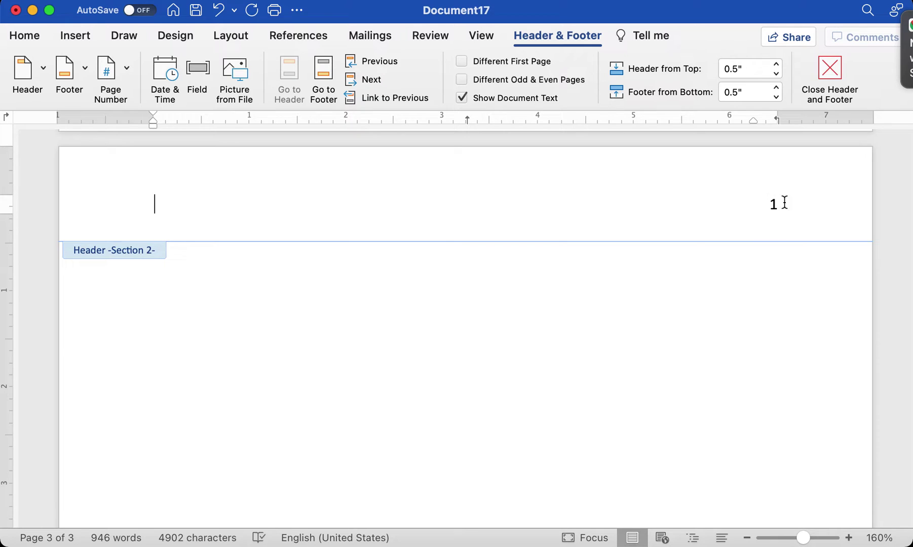
Step: Examine the header page numbers on the pages of both sections
scroll(664, 339, "up", 2)
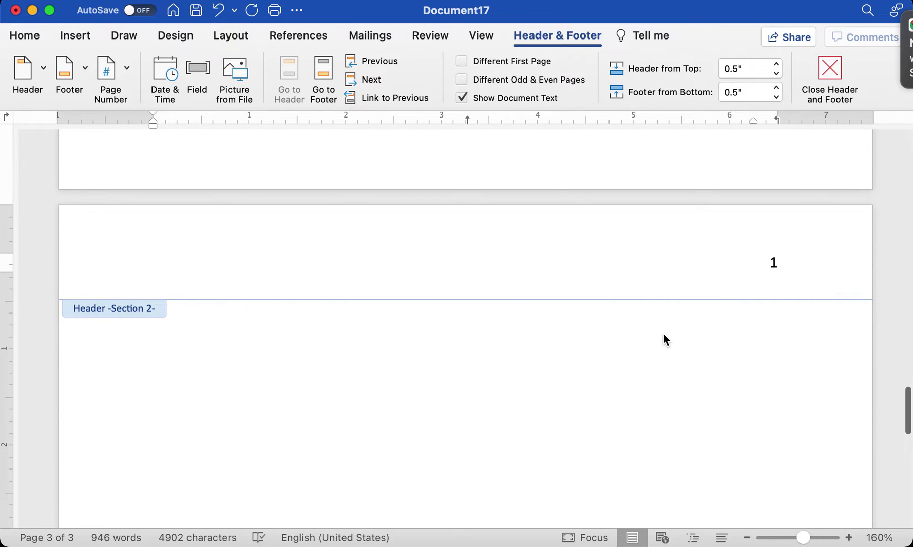
scroll(658, 248, "up", 1)
scroll(672, 251, "down", 1)
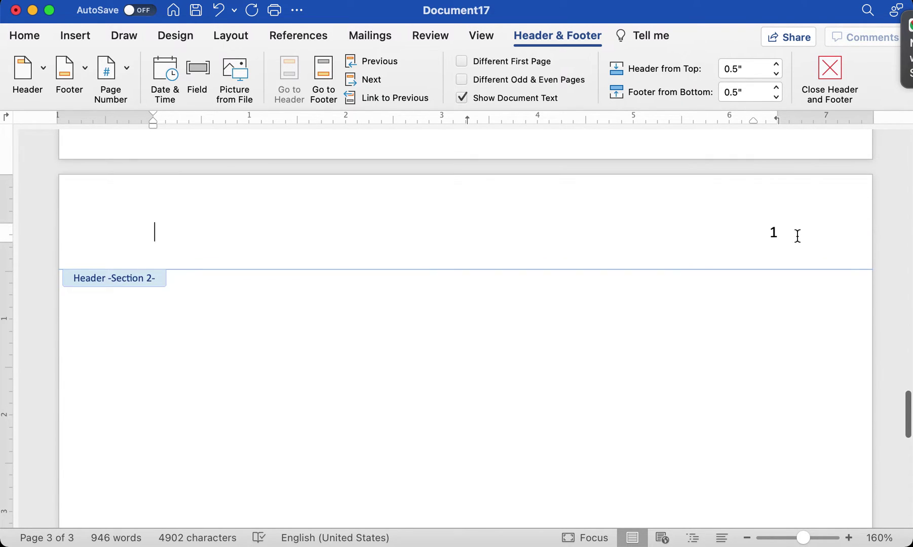
scroll(569, 257, "up", 6)
scroll(574, 262, "up", 15)
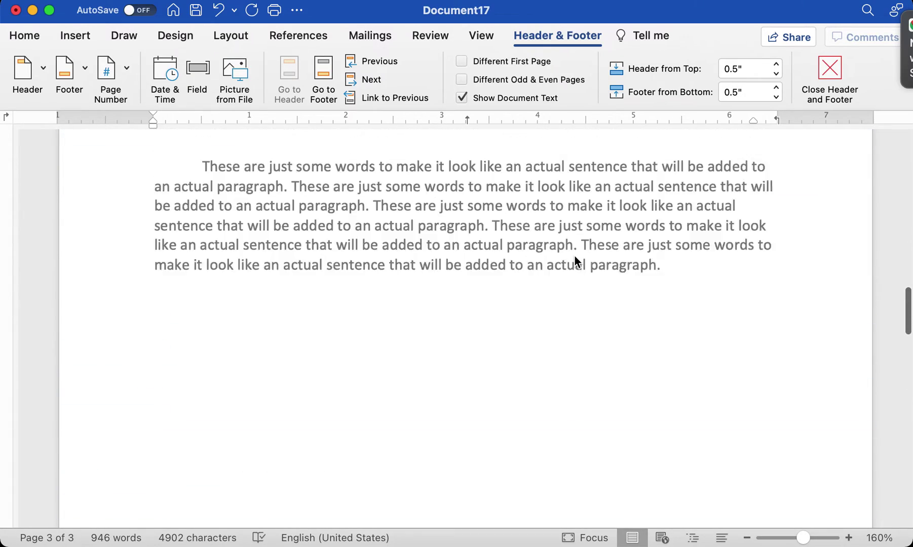
scroll(689, 294, "down", 1)
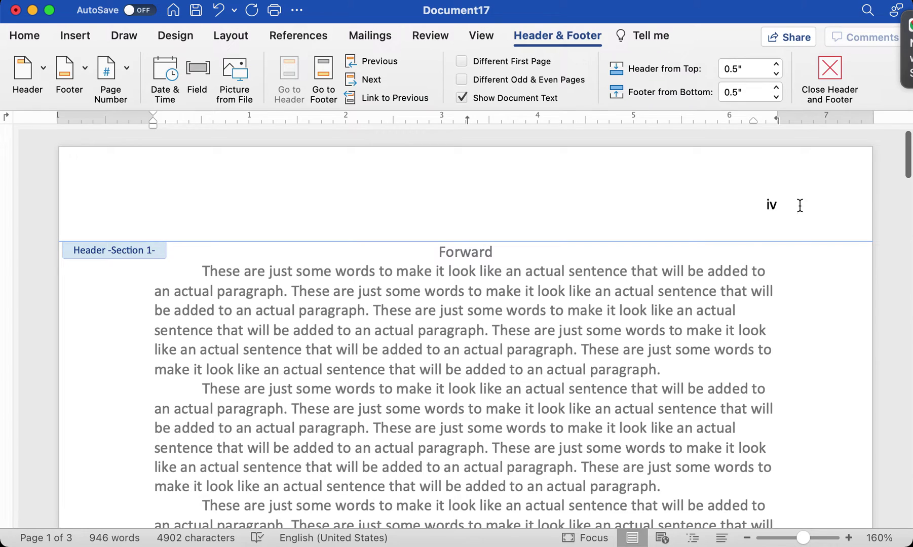
scroll(715, 375, "down", 1)
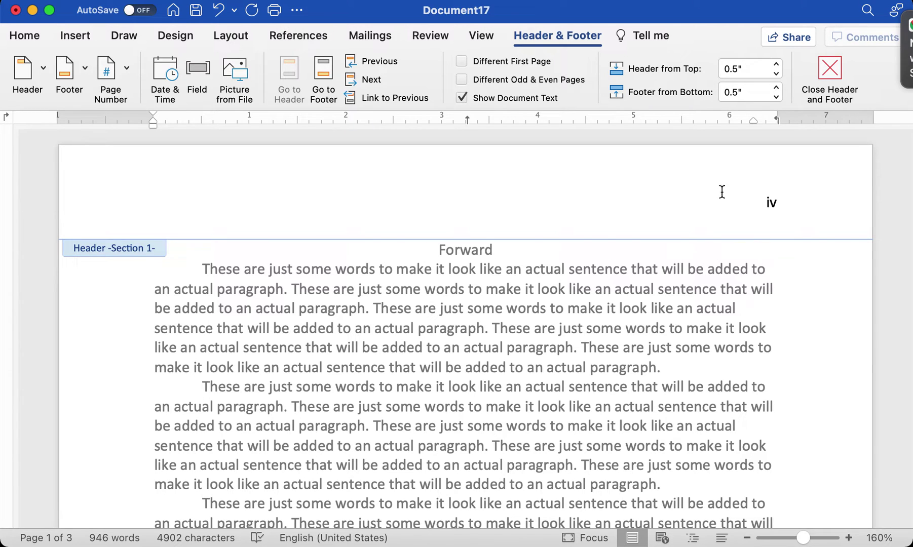
scroll(723, 223, "down", 10)
scroll(723, 223, "down", 15)
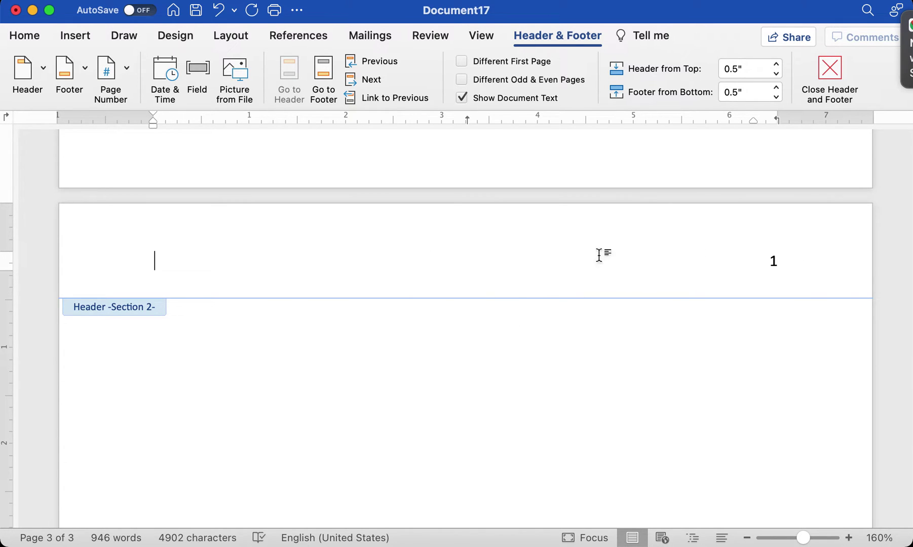
scroll(441, 276, "up", 10)
scroll(441, 275, "up", 15)
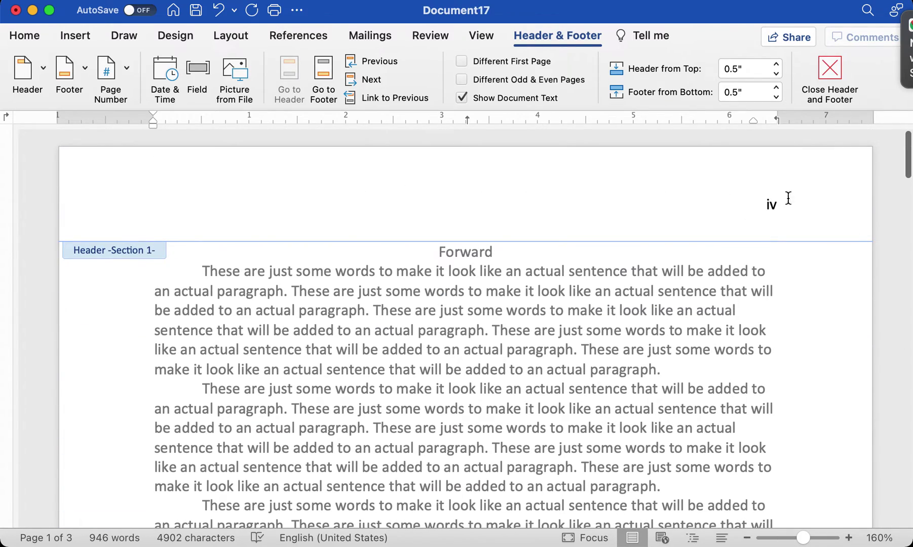
scroll(637, 221, "down", 15)
scroll(638, 219, "up", 10)
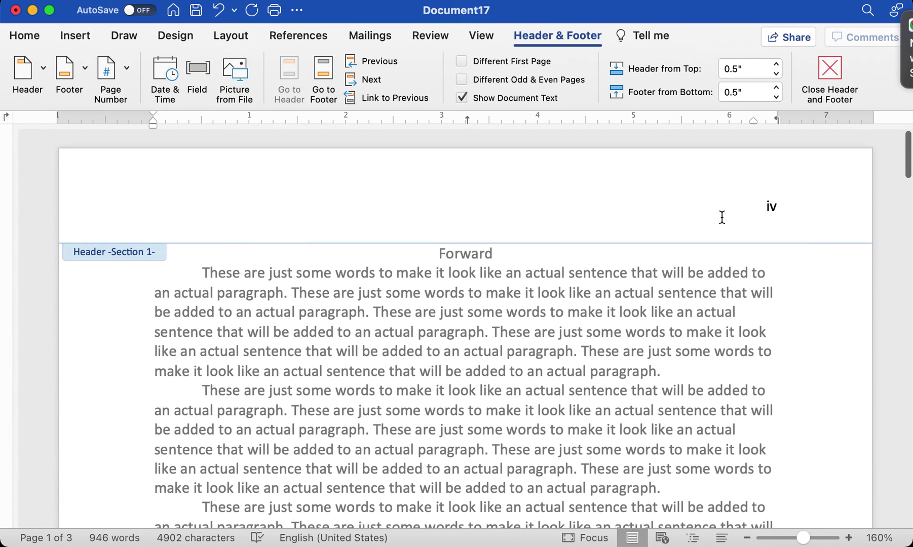
Step: Review the number format choices and starting value set for the page numbers in the foreword section's header
left_click(677, 222)
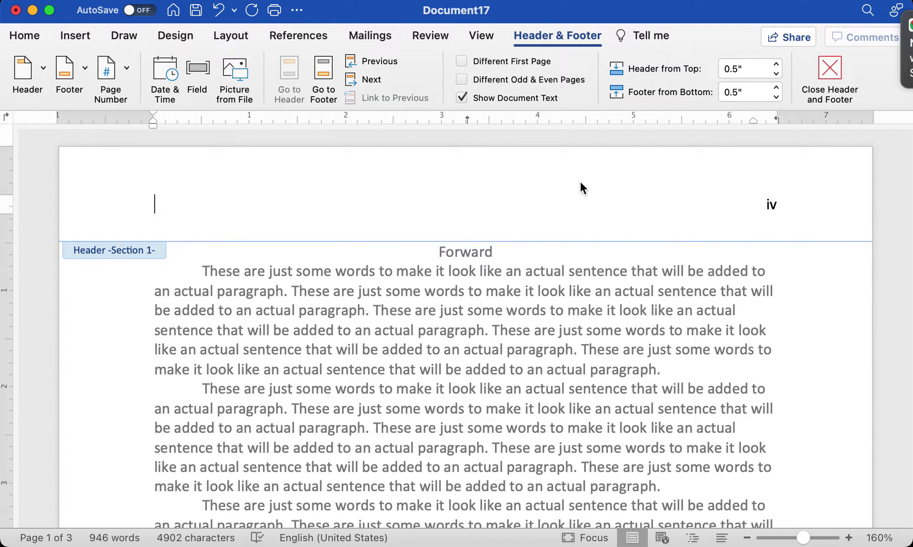
double_click(588, 352)
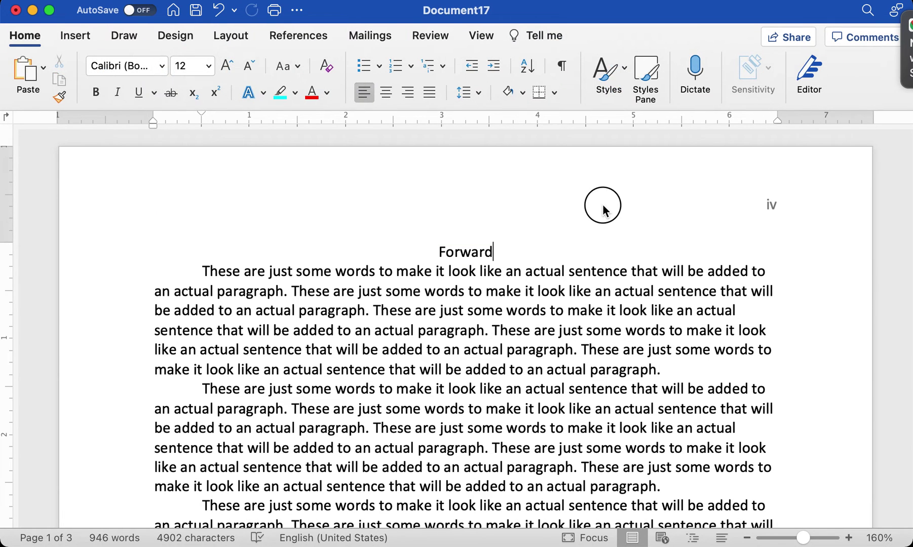
double_click(602, 204)
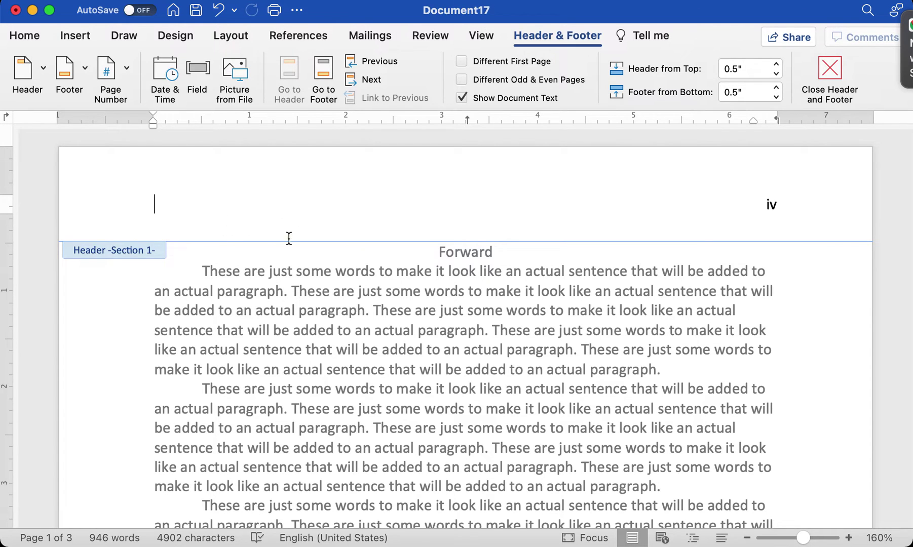
left_click(122, 69)
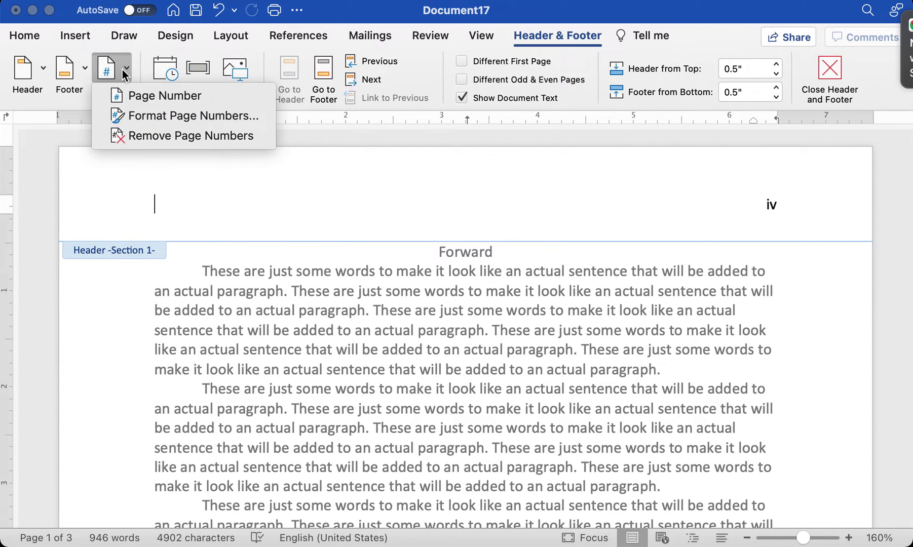
left_click(156, 119)
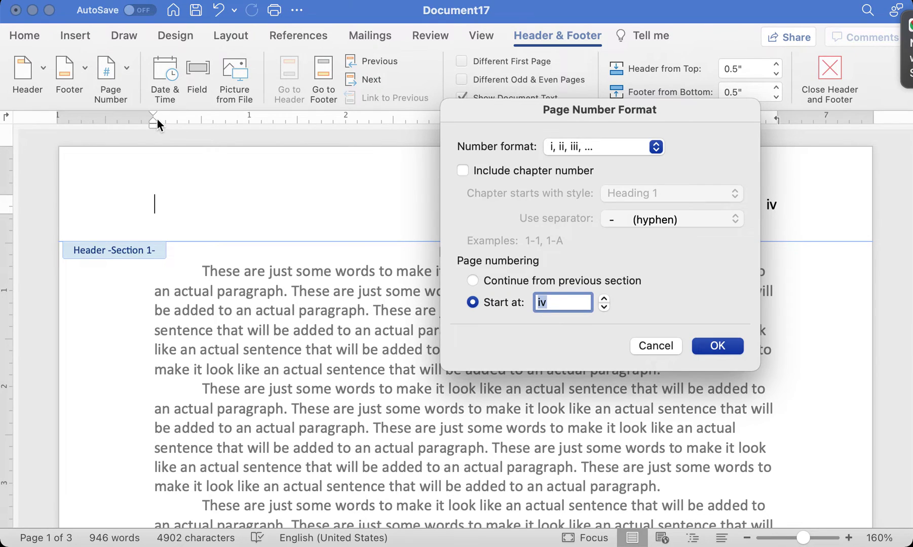
left_click(656, 147)
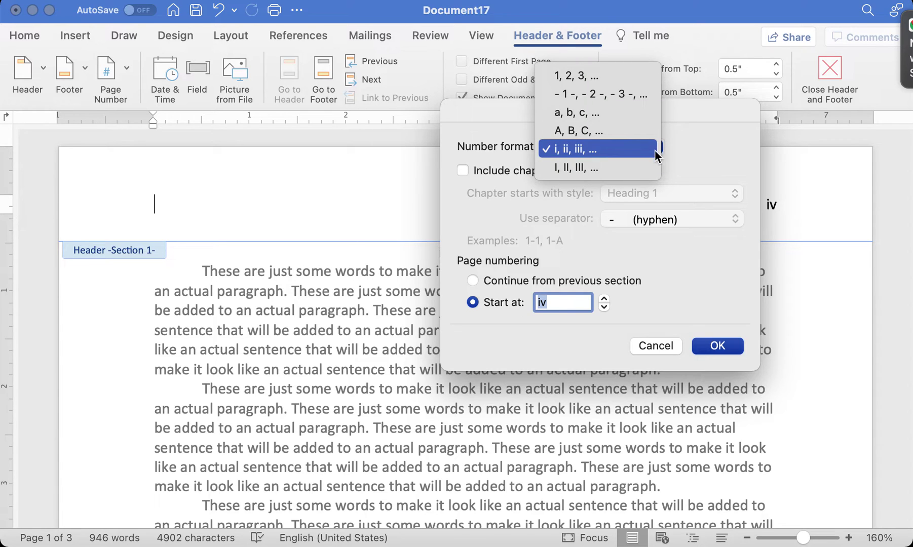
left_click(653, 148)
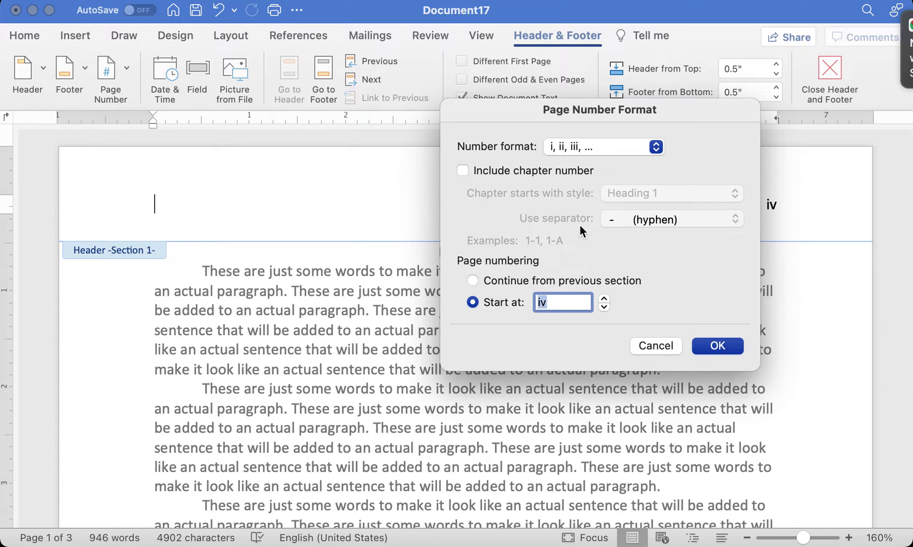
left_click(649, 348)
left_click(775, 213)
double_click(776, 213)
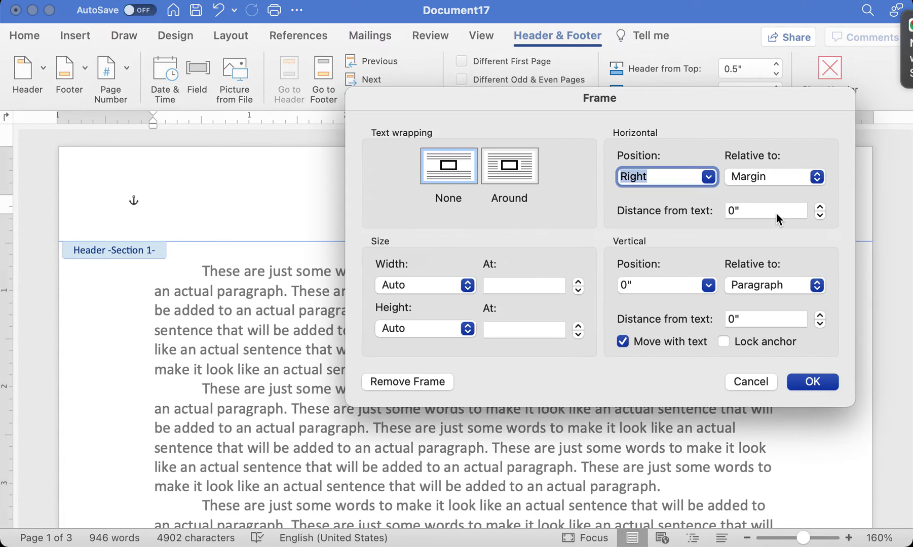
key("BackSpace")
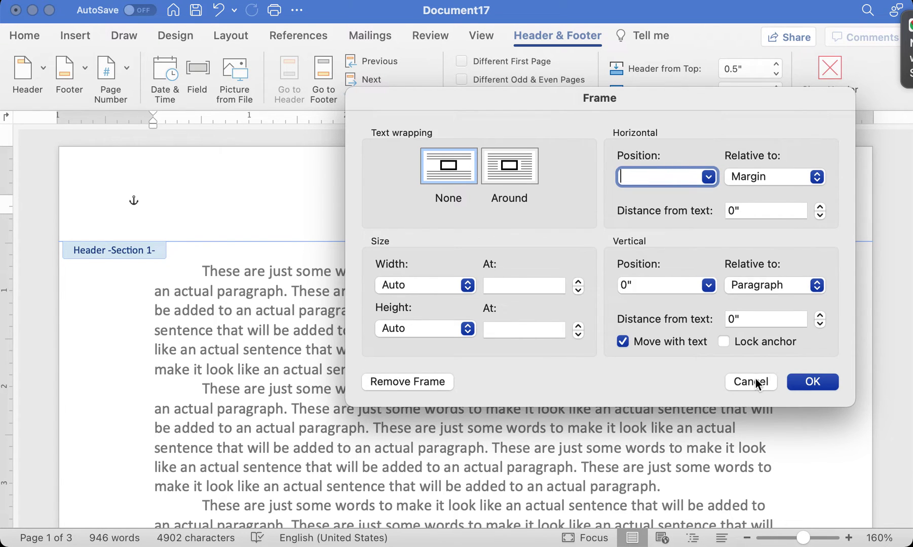
left_click(750, 381)
Step: Delete the page number from the foreword section's header and return to editing the body text
left_click(769, 205)
left_click(773, 205)
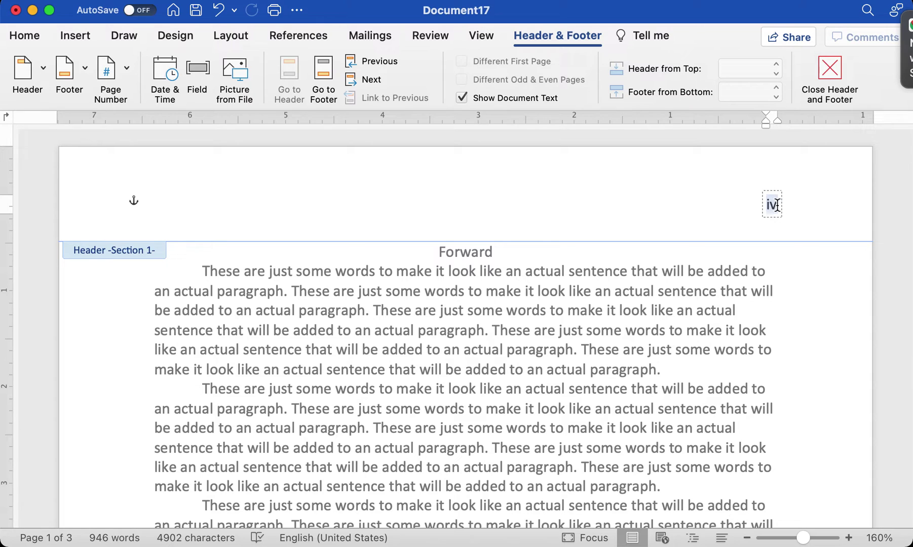
left_click(781, 205)
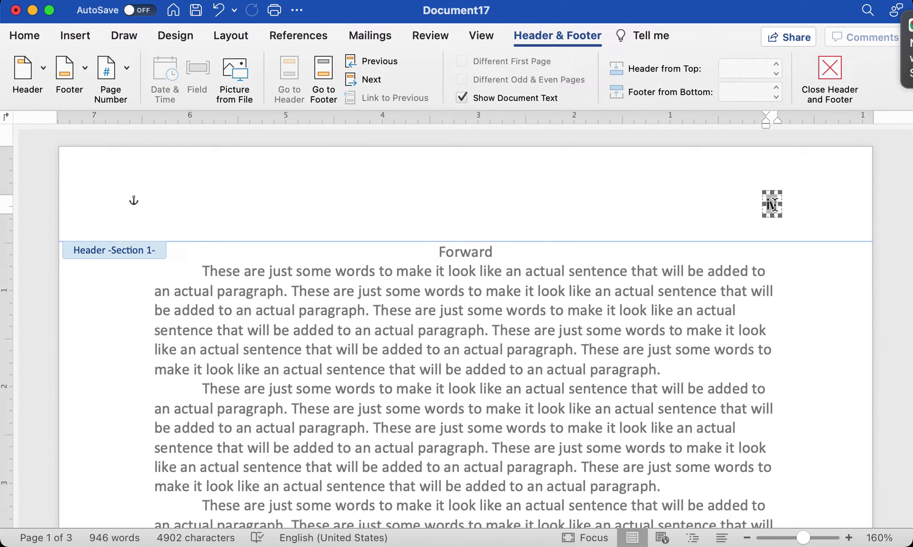
key("Delete")
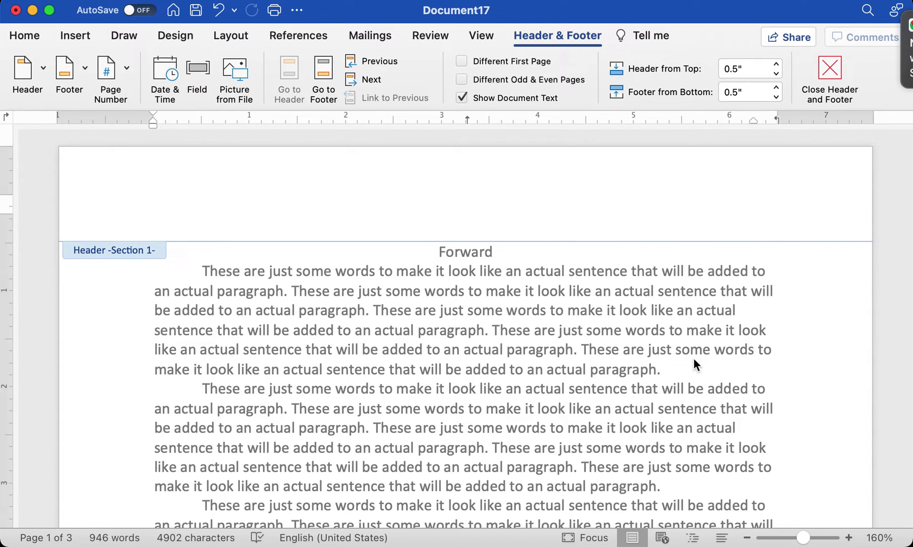
triple_click(674, 330)
left_click(764, 387)
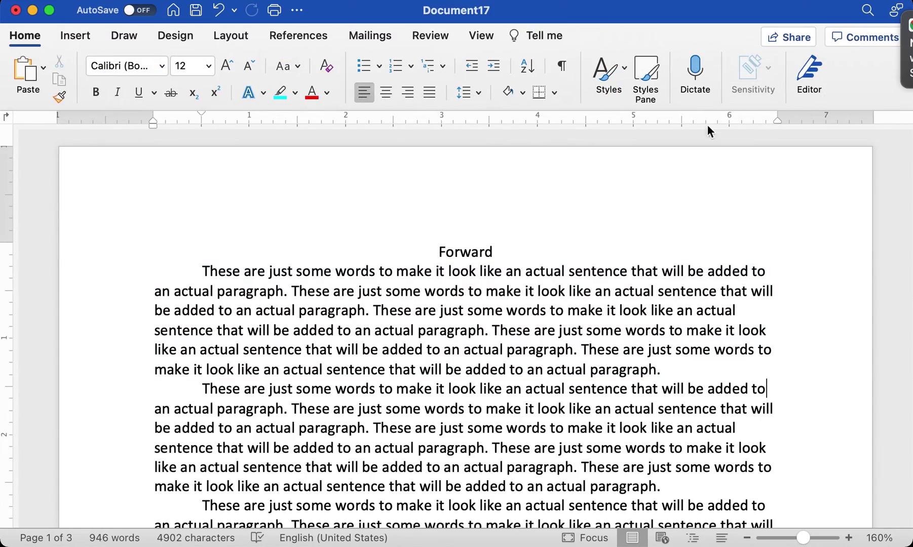
Step: Enter the heading "Chapter 1:" at the start of page three
scroll(767, 232, "down", 15)
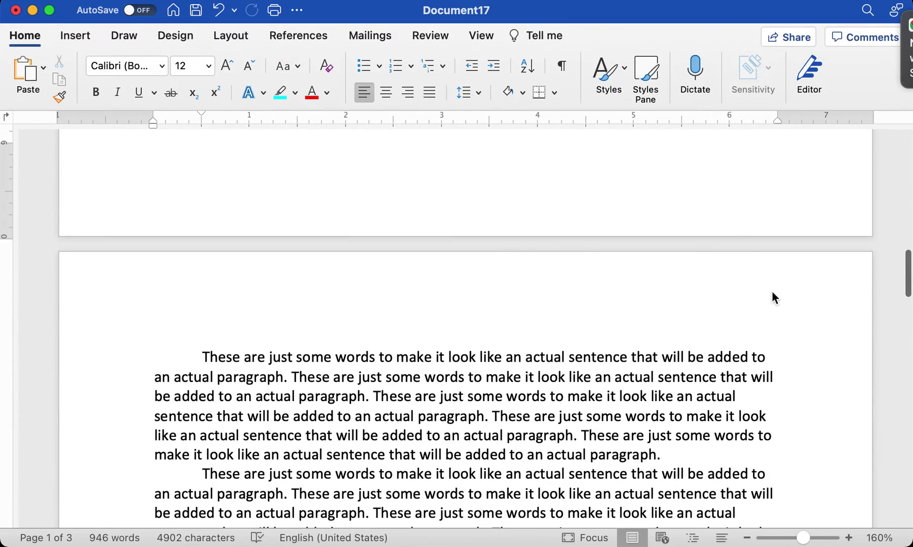
scroll(762, 298, "down", 12)
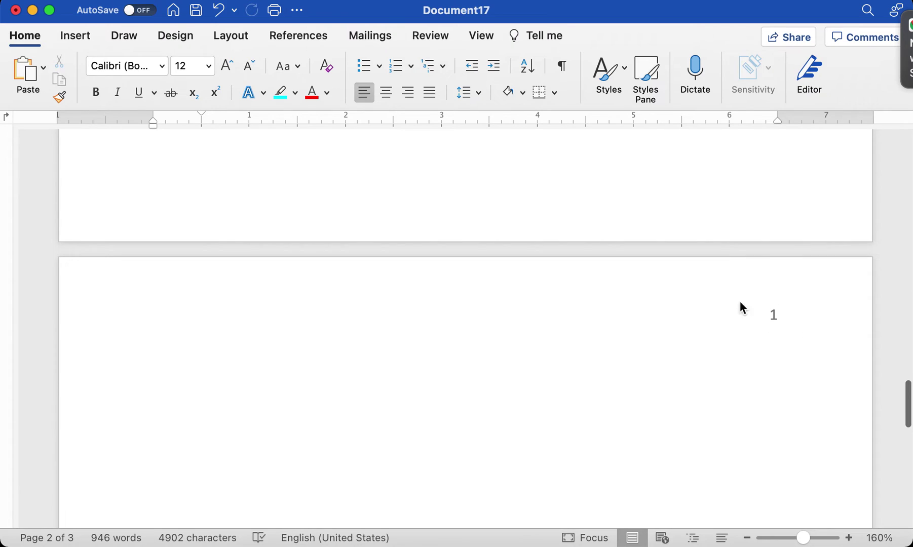
scroll(764, 328, "down", 3)
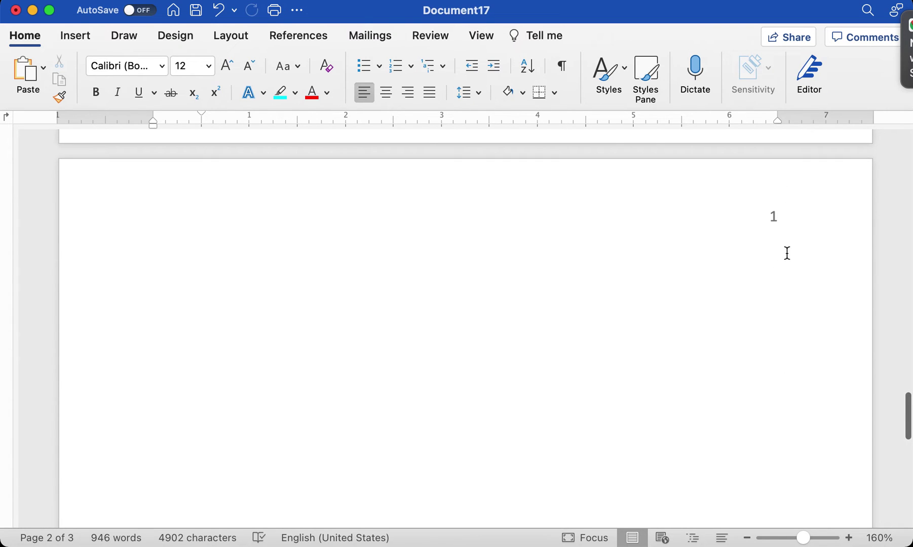
left_click(259, 311)
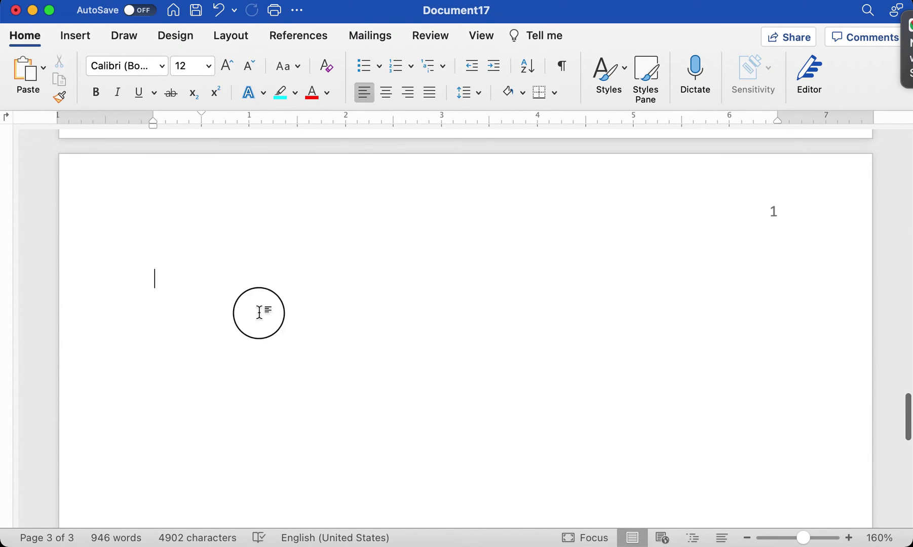
type("Ch")
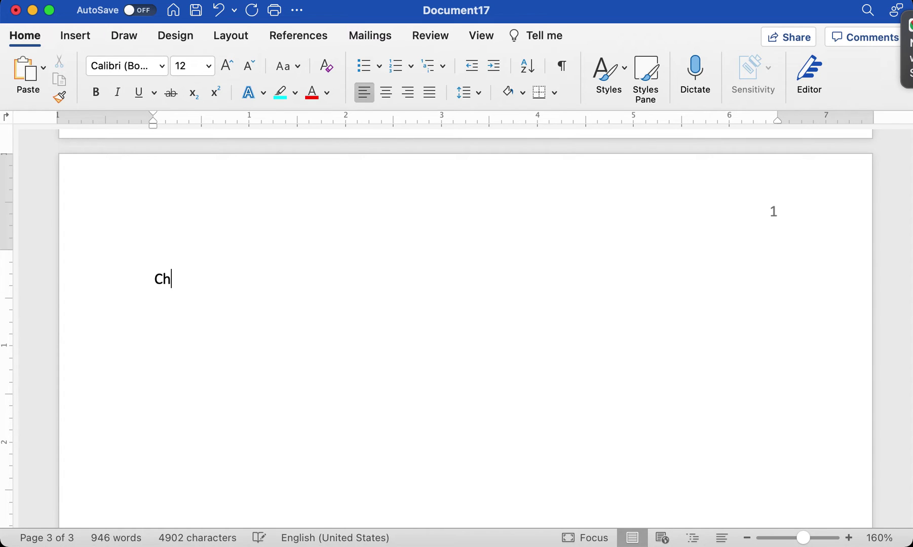
type("apter 1")
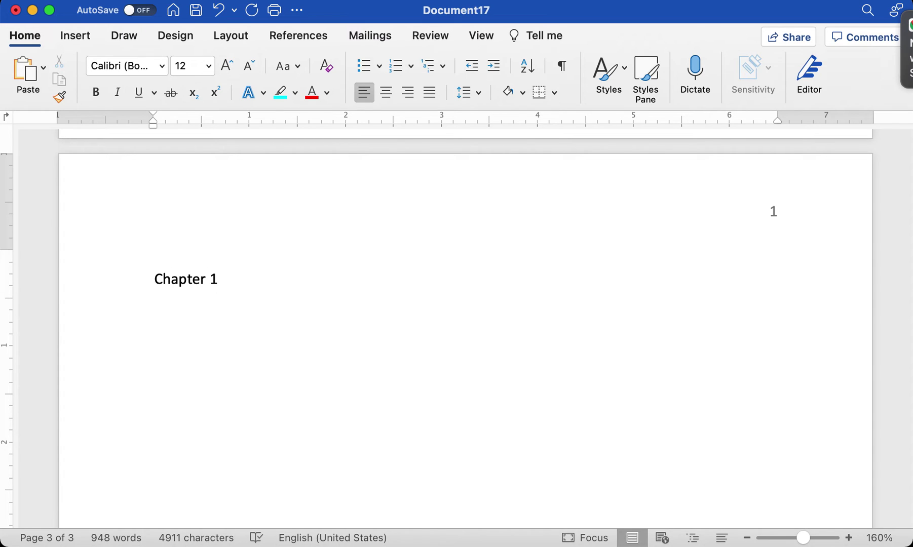
type(":")
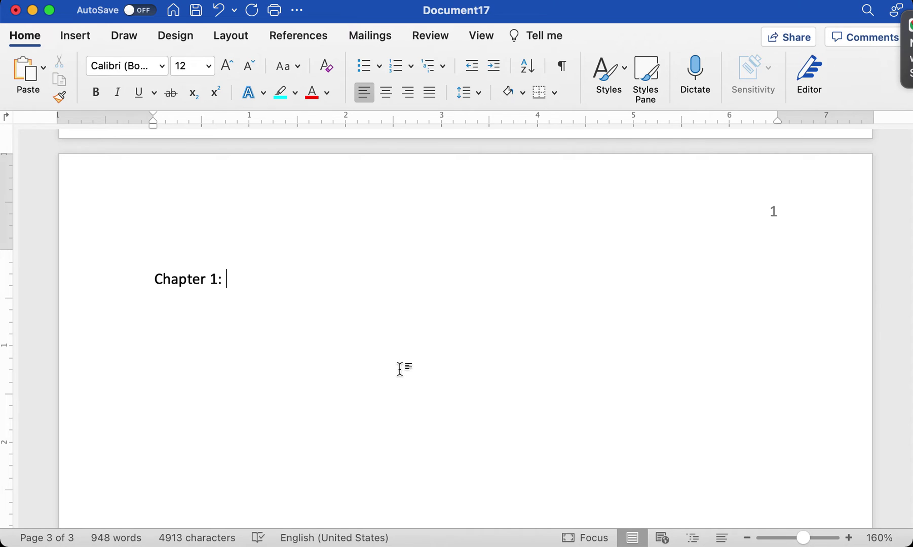
scroll(400, 369, "down", 2)
scroll(328, 360, "down", 3)
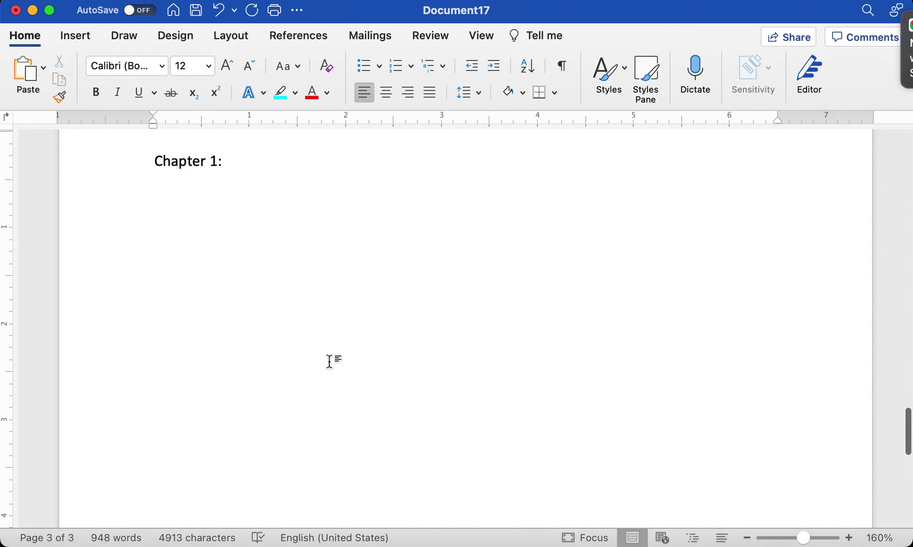
scroll(864, 292, "up", 6)
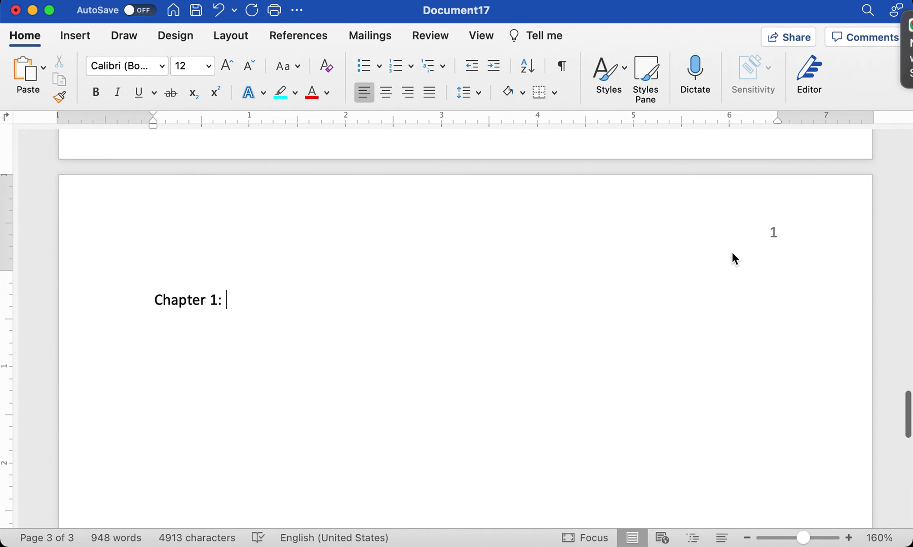
Step: Add a new line below the "Chapter 1:" heading and insert a Next Page section break there
key("Return")
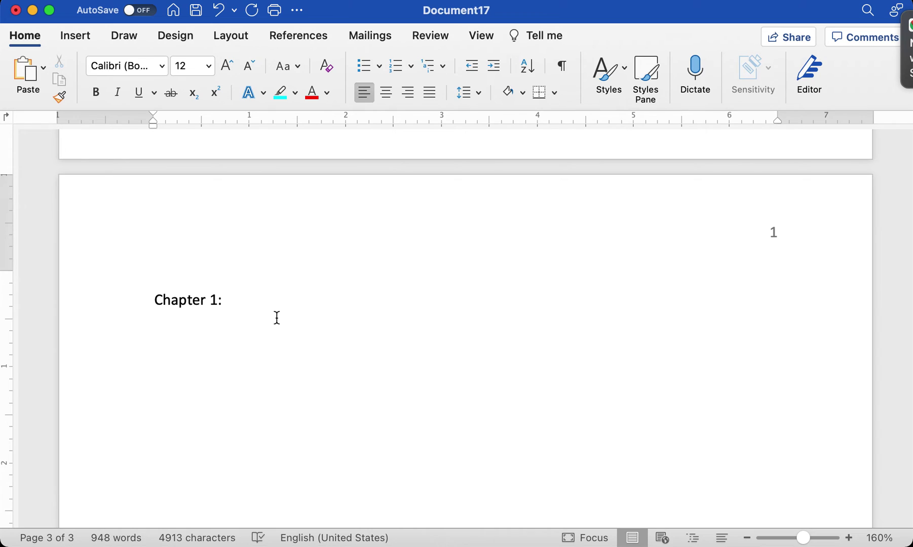
scroll(547, 287, "up", 5)
scroll(547, 287, "down", 5)
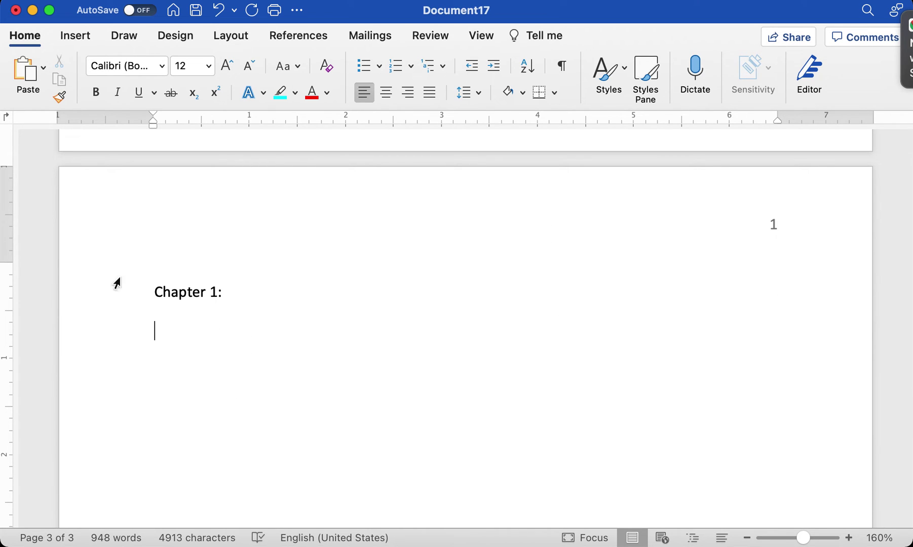
scroll(211, 376, "down", 1)
left_click(209, 309)
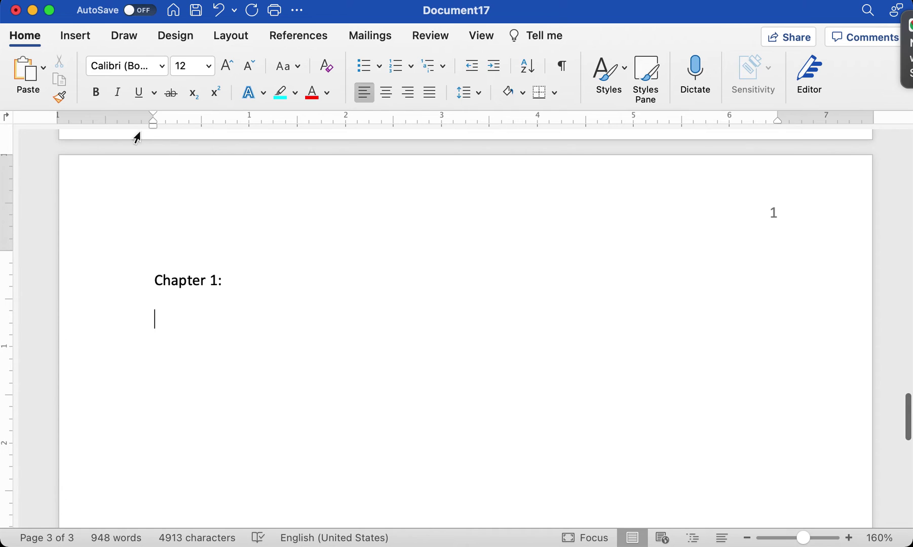
left_click(227, 37)
left_click(201, 71)
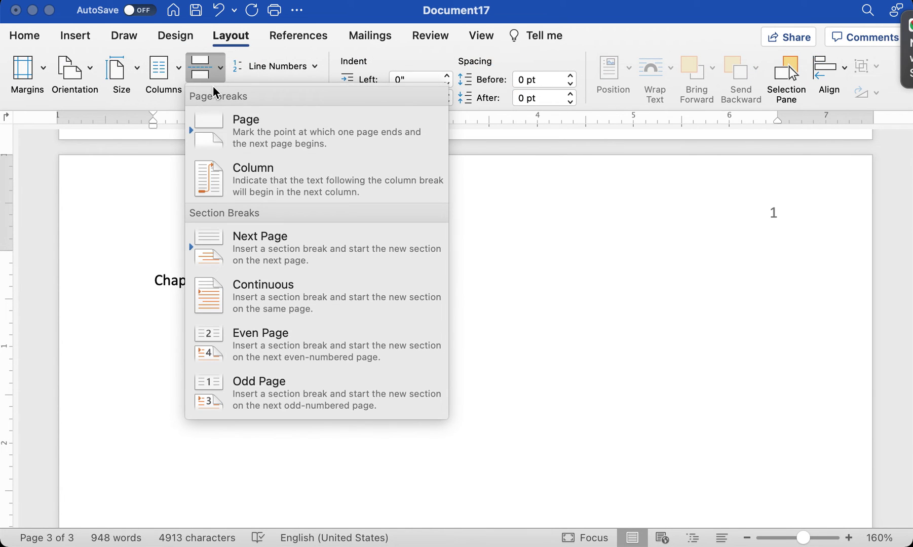
left_click(245, 249)
Step: Open the header of the new third section on page four and unlink it from the previous section
scroll(389, 298, "down", 5)
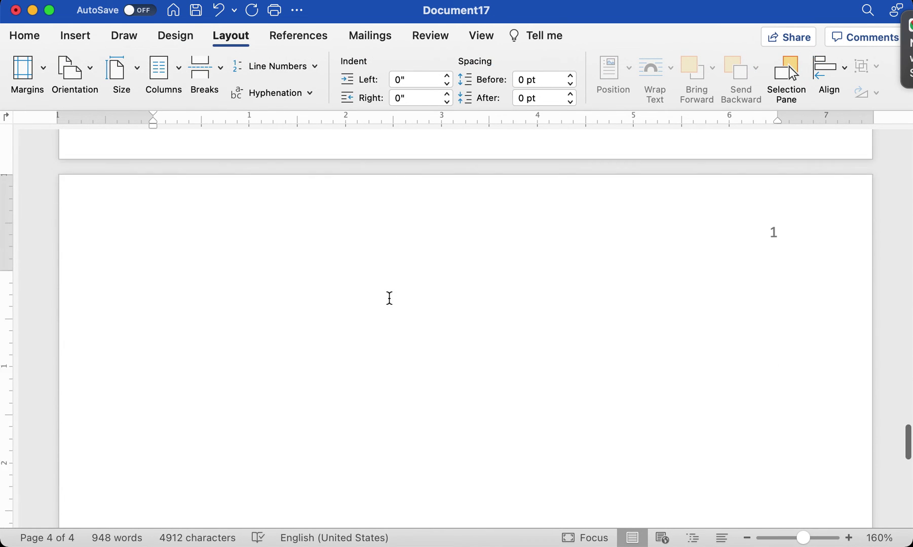
double_click(665, 196)
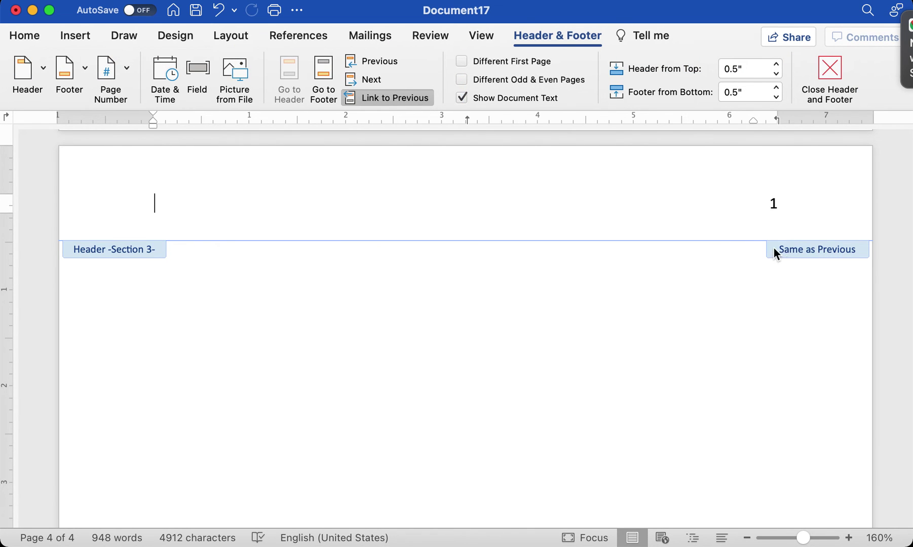
left_click(375, 98)
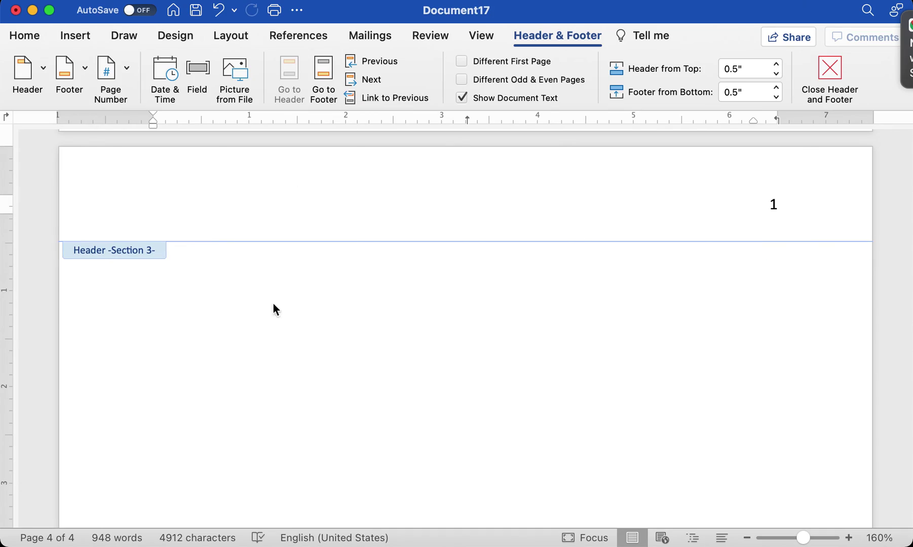
Step: Examine the headers from the last section back through the foreword pages to compare page numbering across sections
scroll(507, 284, "up", 2)
scroll(483, 272, "up", 15)
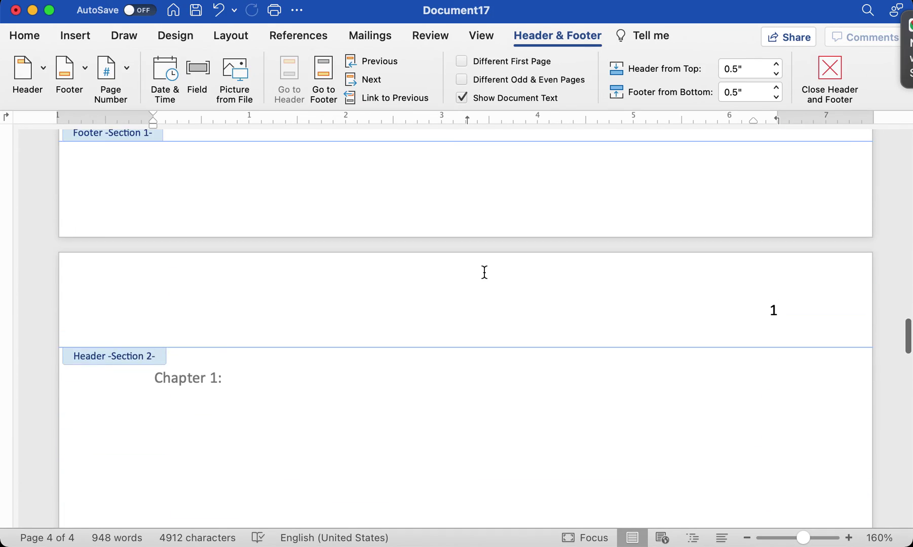
scroll(483, 271, "up", 8)
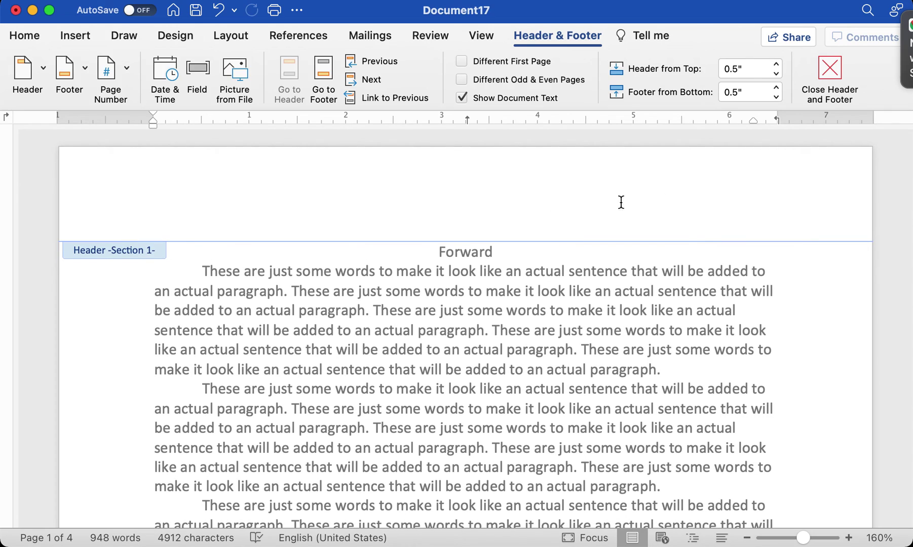
scroll(585, 329, "down", 10)
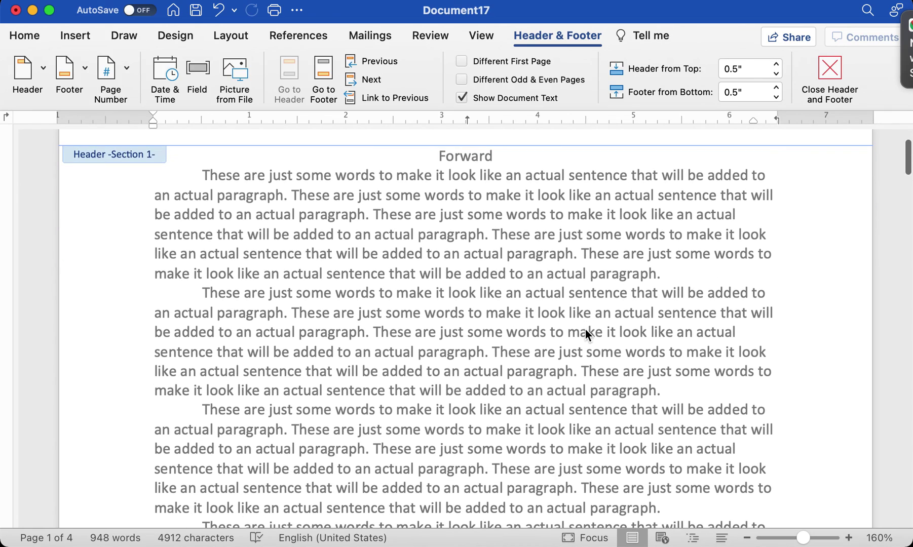
scroll(584, 329, "down", 10)
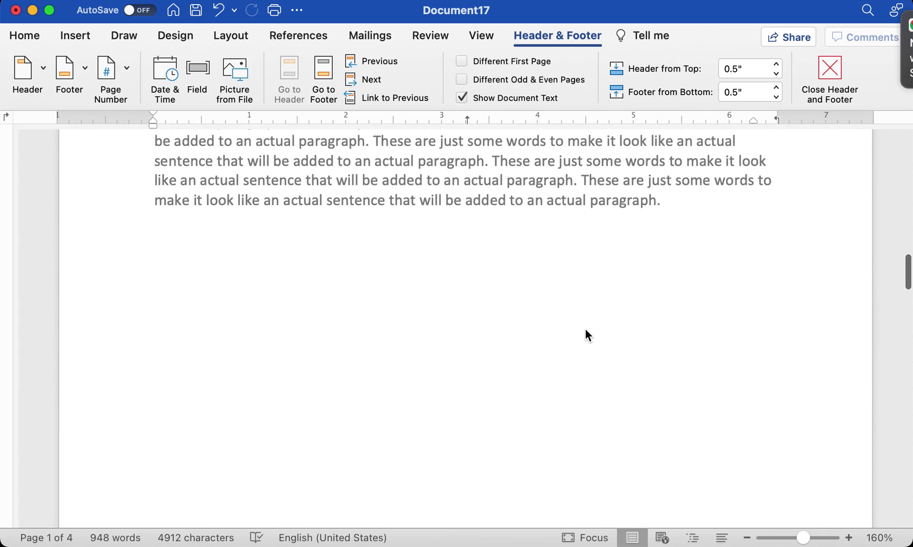
scroll(584, 329, "up", 8)
scroll(585, 329, "up", 5)
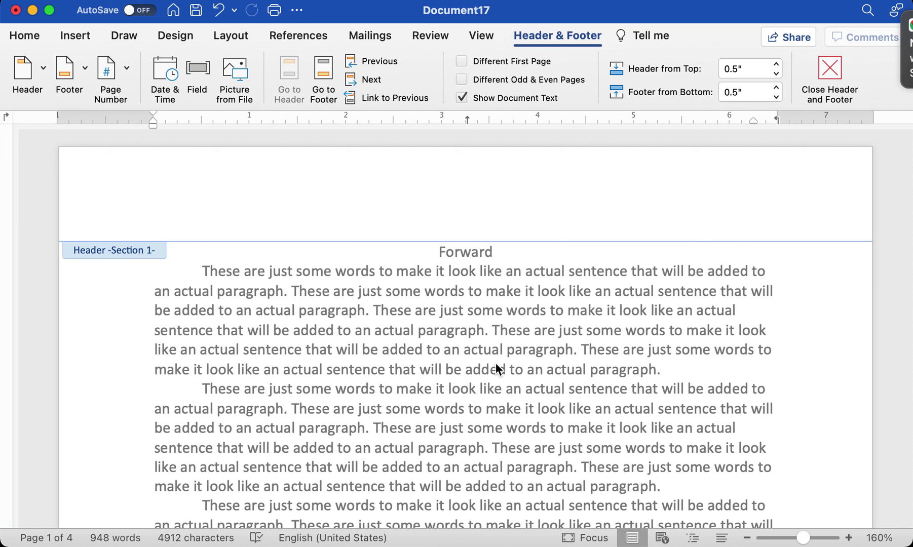
scroll(411, 379, "down", 5)
scroll(411, 380, "up", 5)
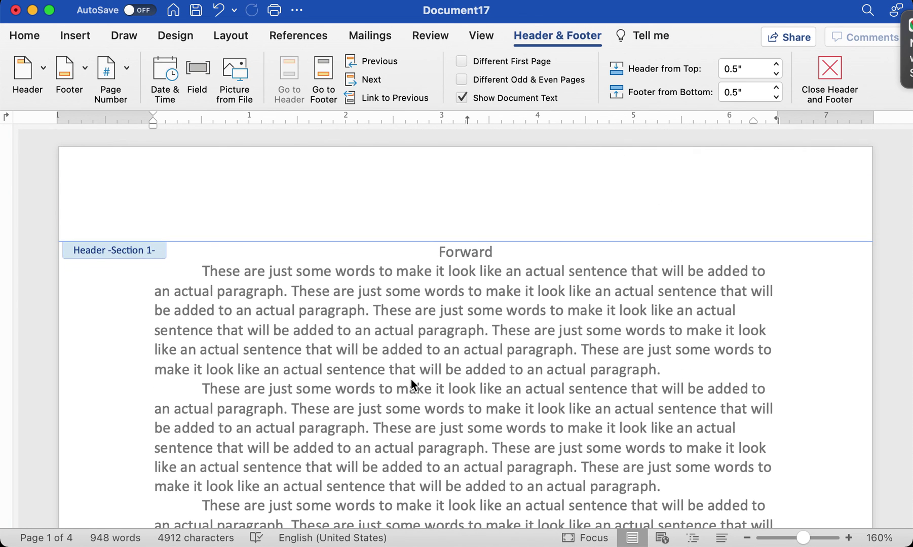